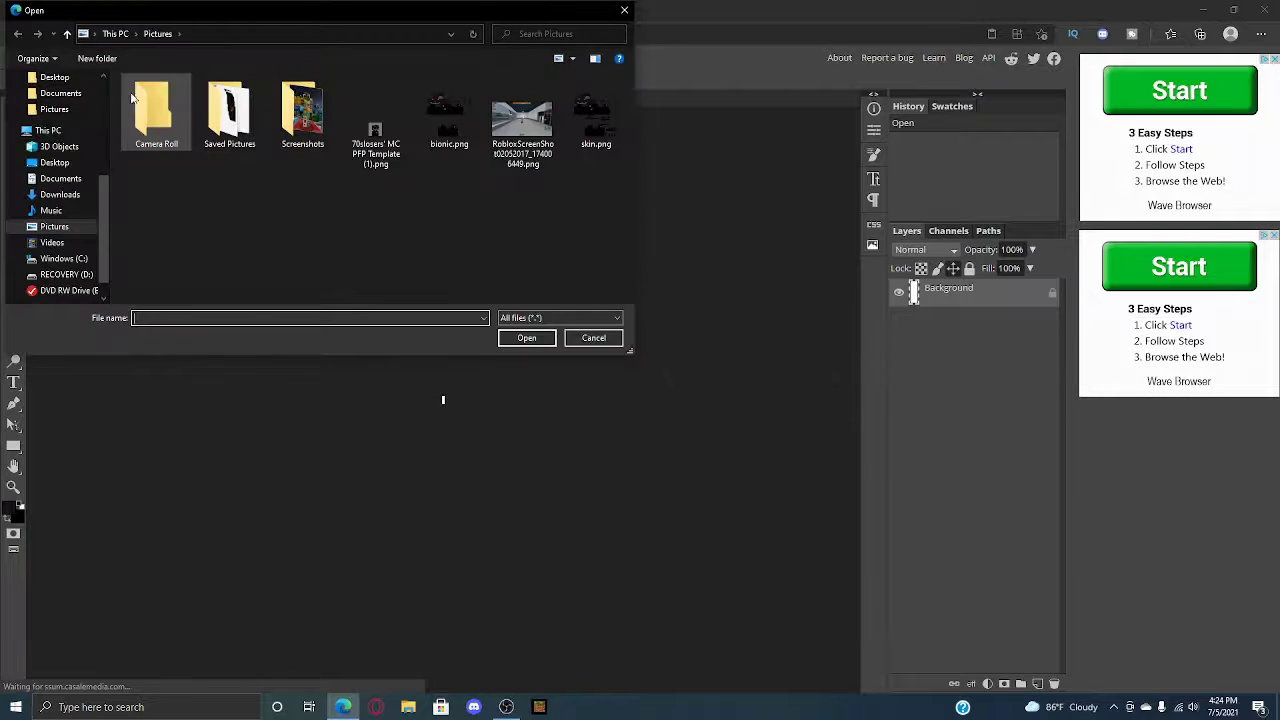
- Open Pixel Art PFP Template.zip from the Downloads folder
{"action": "scroll", "coordinate": [40, 97], "scroll_direction": "up", "scroll_amount": 5}
{"action": "scroll", "coordinate": [38, 97], "scroll_direction": "up", "scroll_amount": 2}
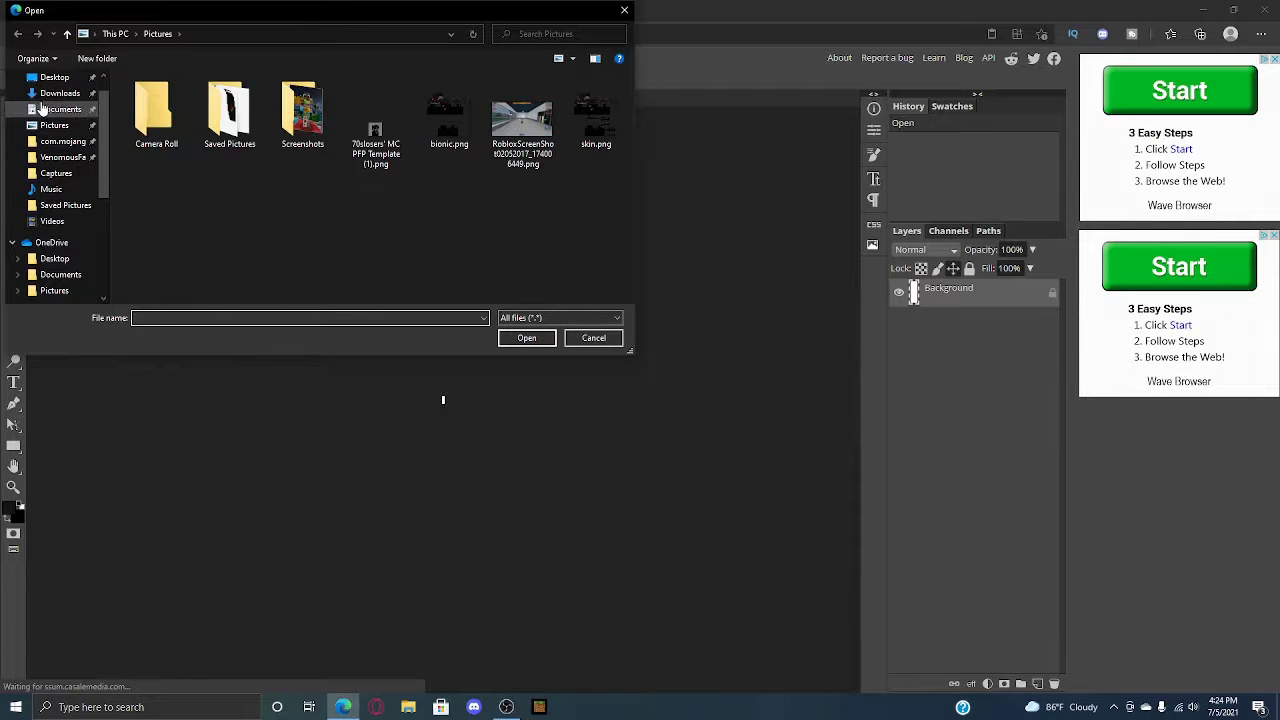
{"action": "left_click", "coordinate": [45, 93]}
{"action": "left_click", "coordinate": [141, 117]}
{"action": "double_click", "coordinate": [141, 117]}
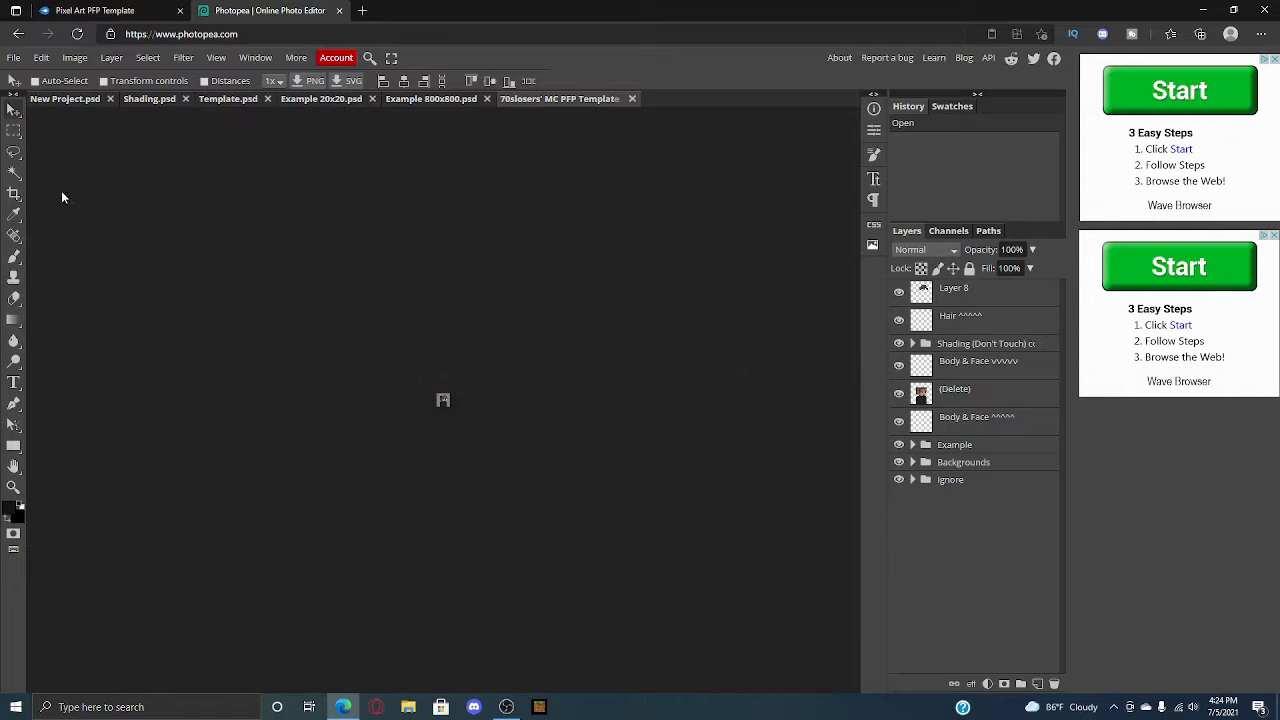
- Delete the "(Delete)" layer and Layer 8 from the profile picture template
{"action": "key", "text": "z"}
{"action": "left_click_drag", "start_coordinate": [443, 400], "coordinate": [445, 398]}
{"action": "right_click", "coordinate": [447, 399]}
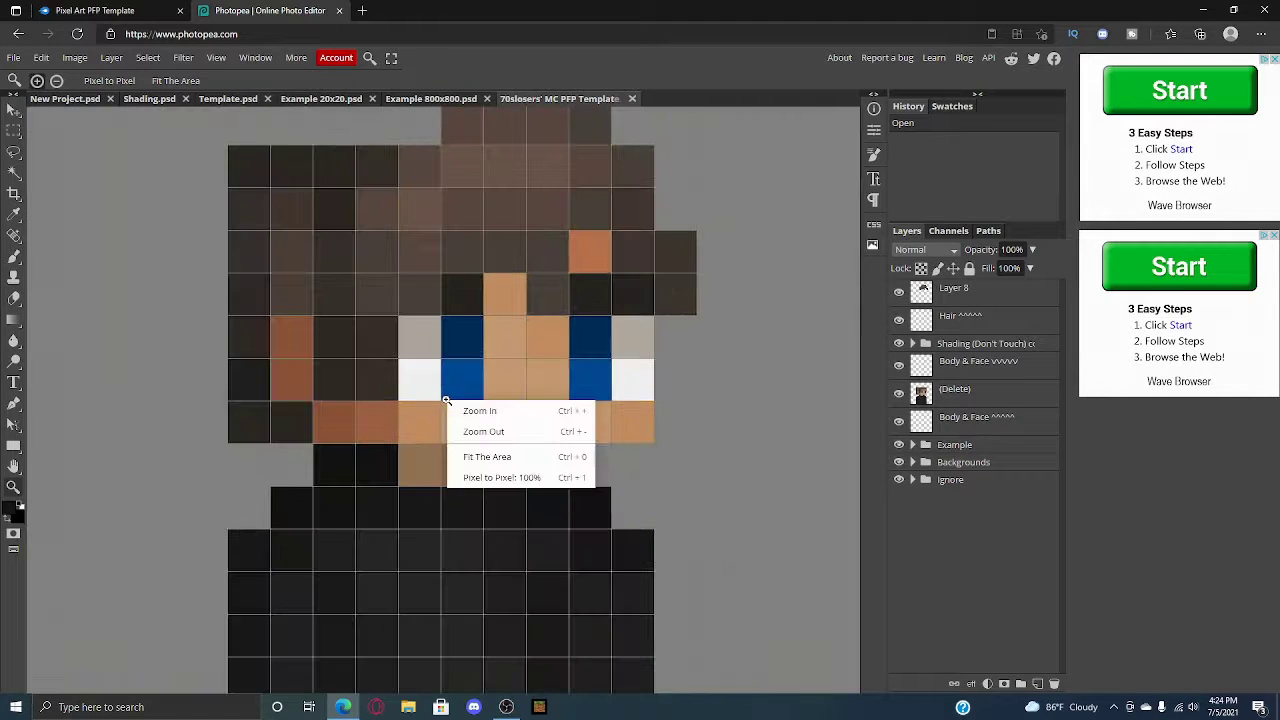
{"action": "left_click", "coordinate": [475, 432]}
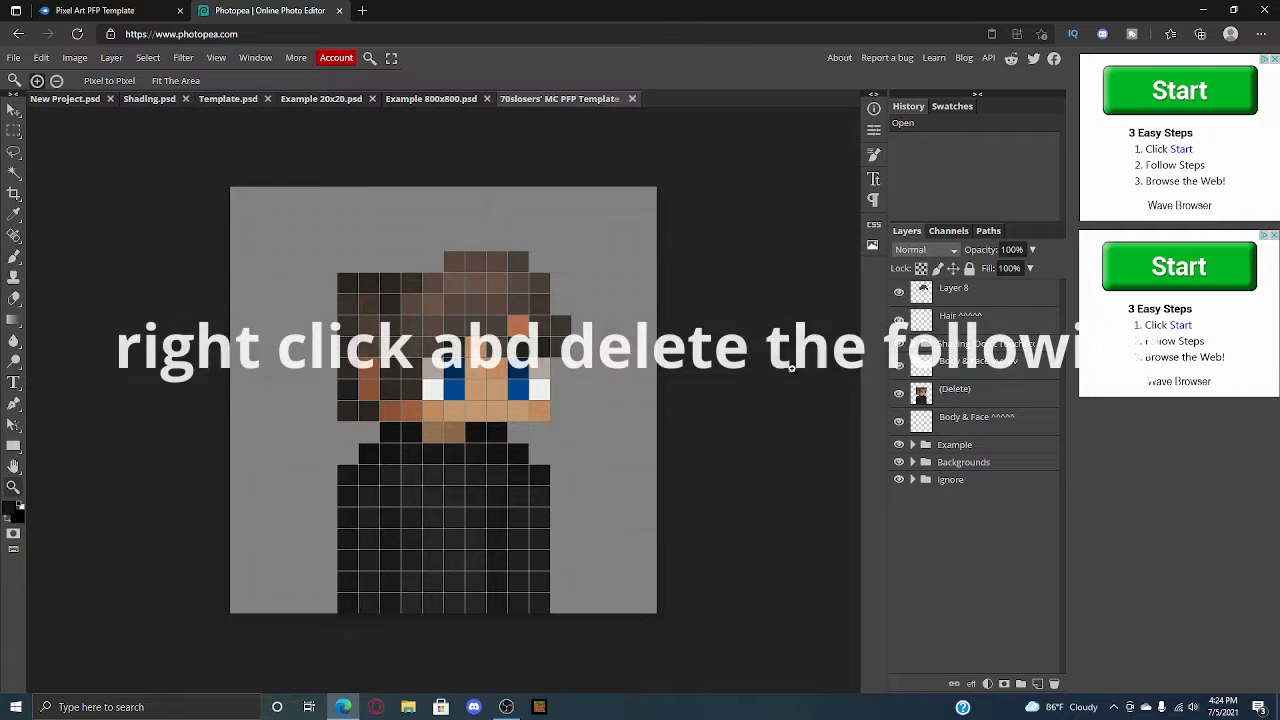
{"action": "right_click", "coordinate": [922, 393]}
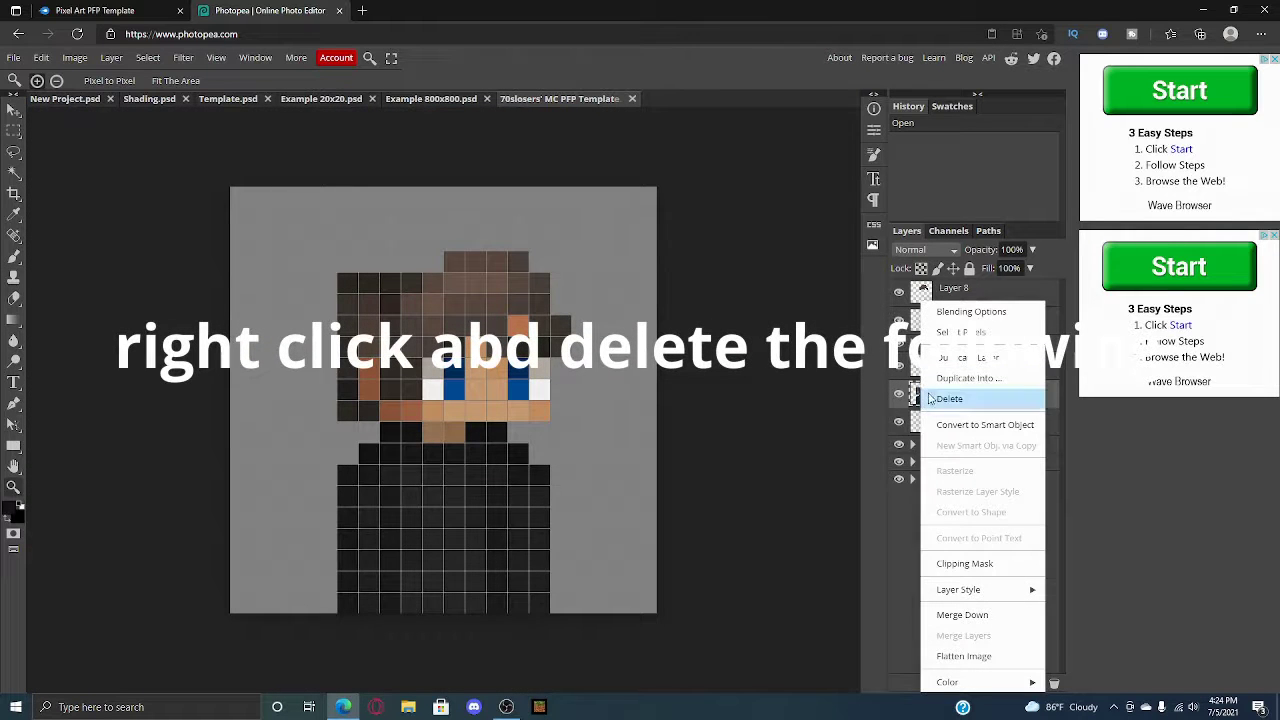
{"action": "left_click", "coordinate": [936, 398]}
{"action": "right_click", "coordinate": [940, 298]}
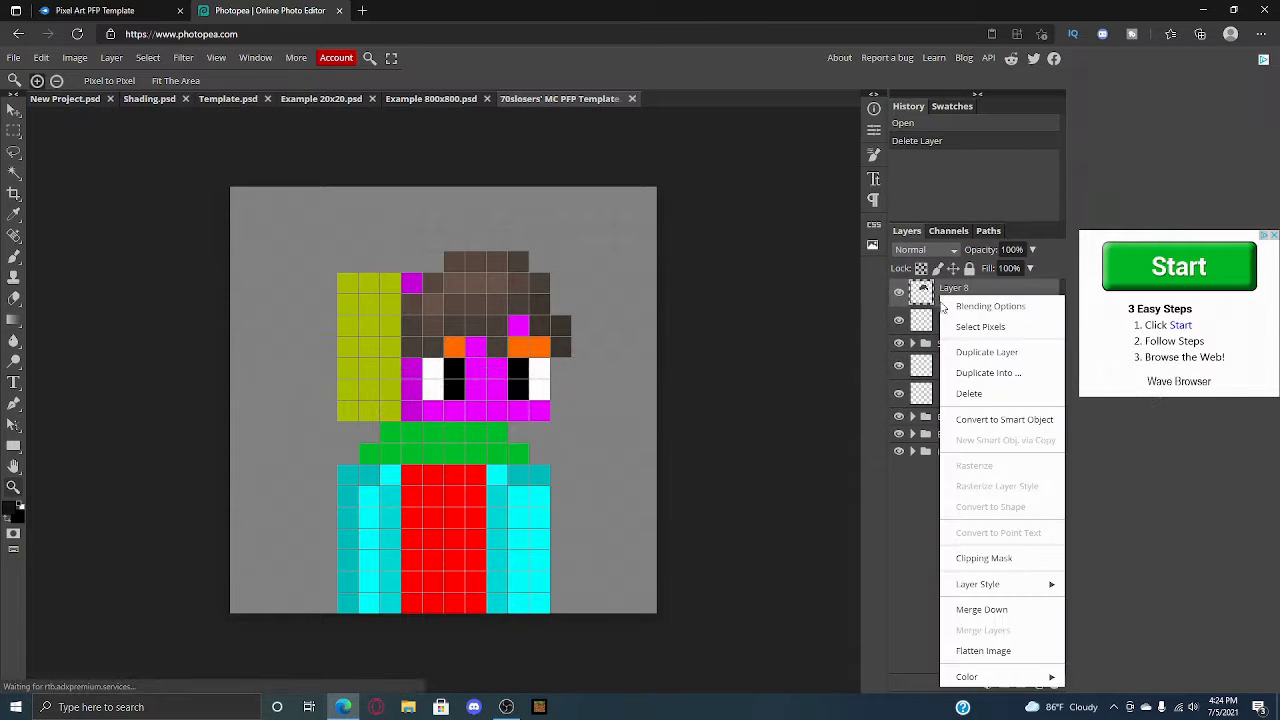
{"action": "left_click", "coordinate": [969, 395]}
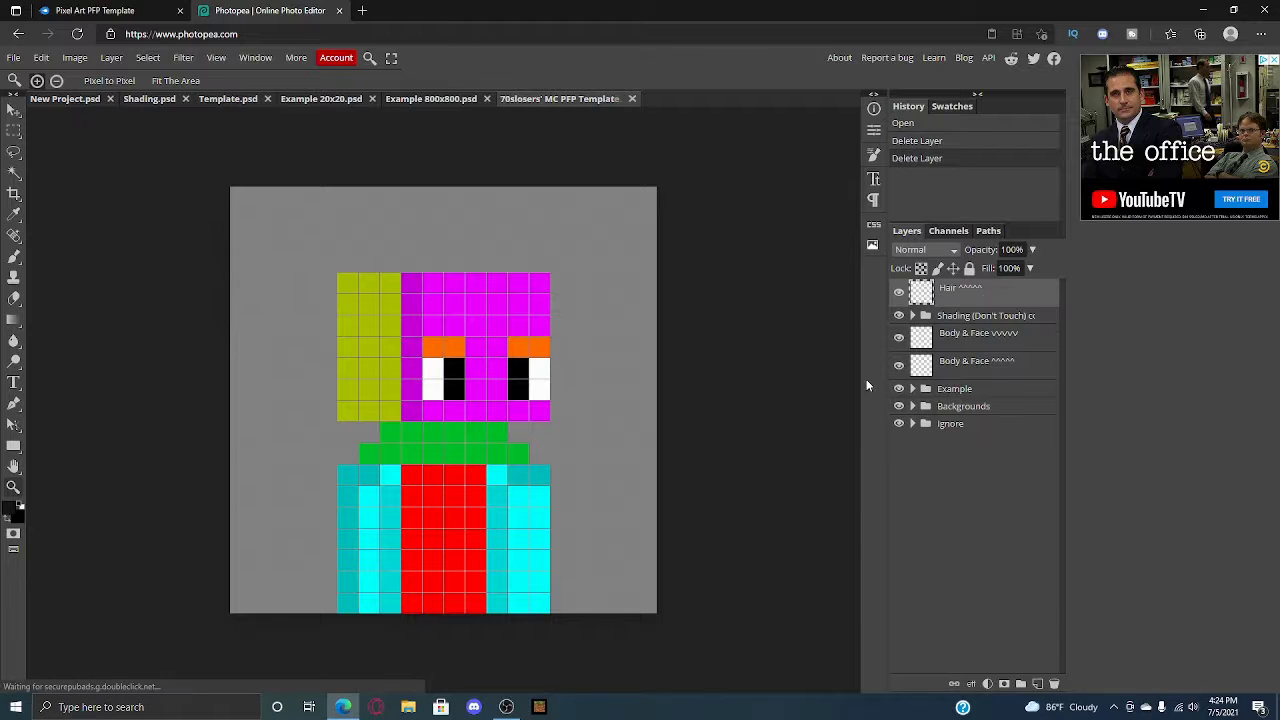
- Open skin.png from the Pictures folder as a separate document
{"action": "left_click", "coordinate": [14, 57]}
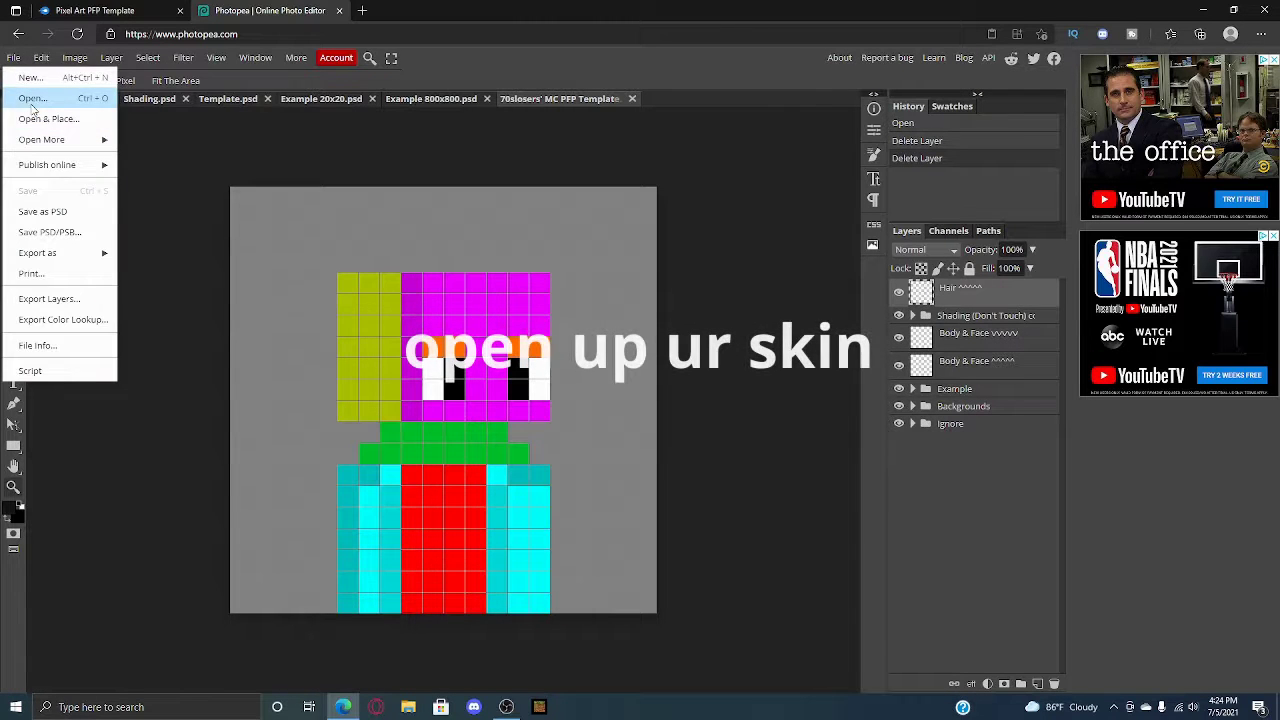
{"action": "left_click", "coordinate": [33, 99]}
{"action": "scroll", "coordinate": [47, 120], "scroll_direction": "up", "scroll_amount": 5}
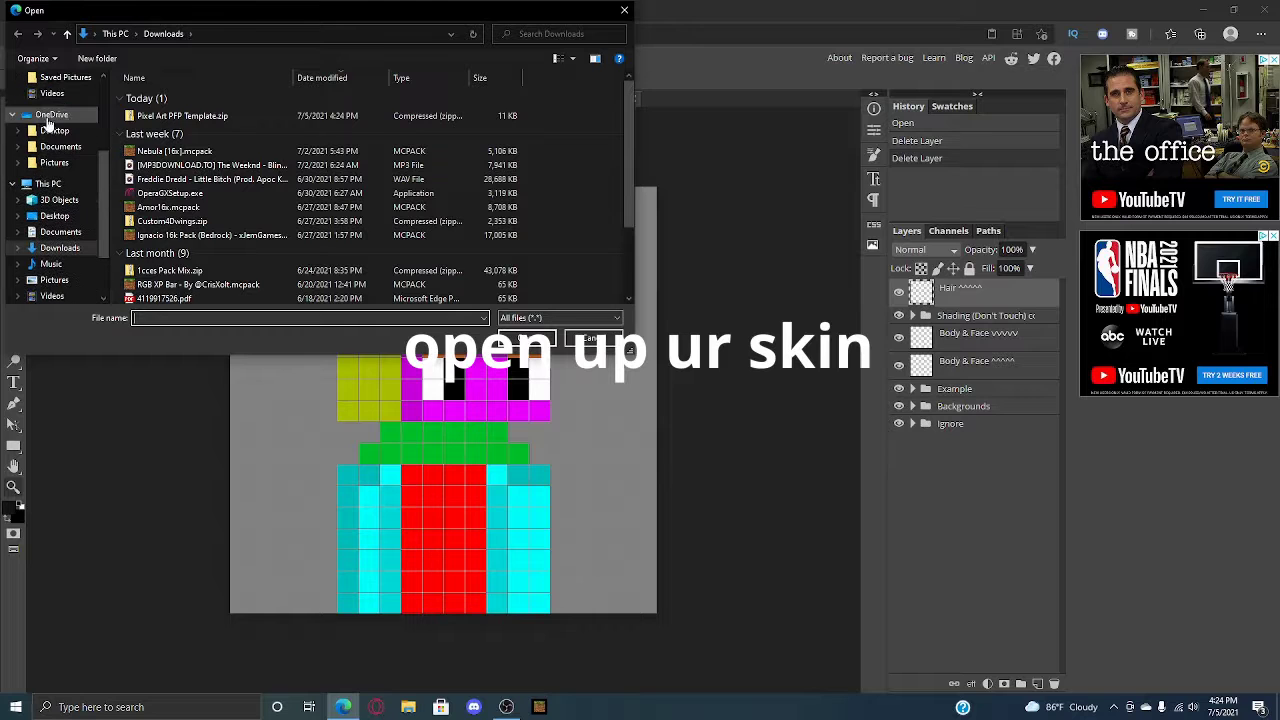
{"action": "scroll", "coordinate": [47, 133], "scroll_direction": "up", "scroll_amount": 2}
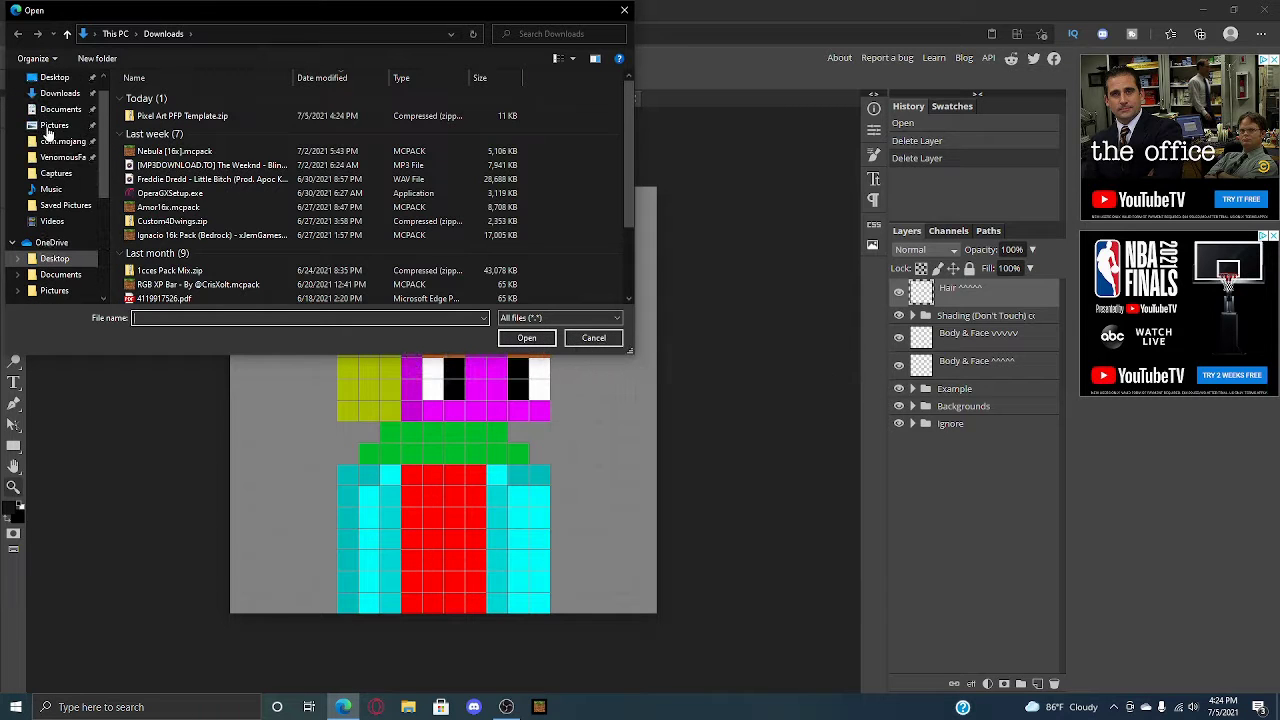
{"action": "left_click", "coordinate": [50, 126]}
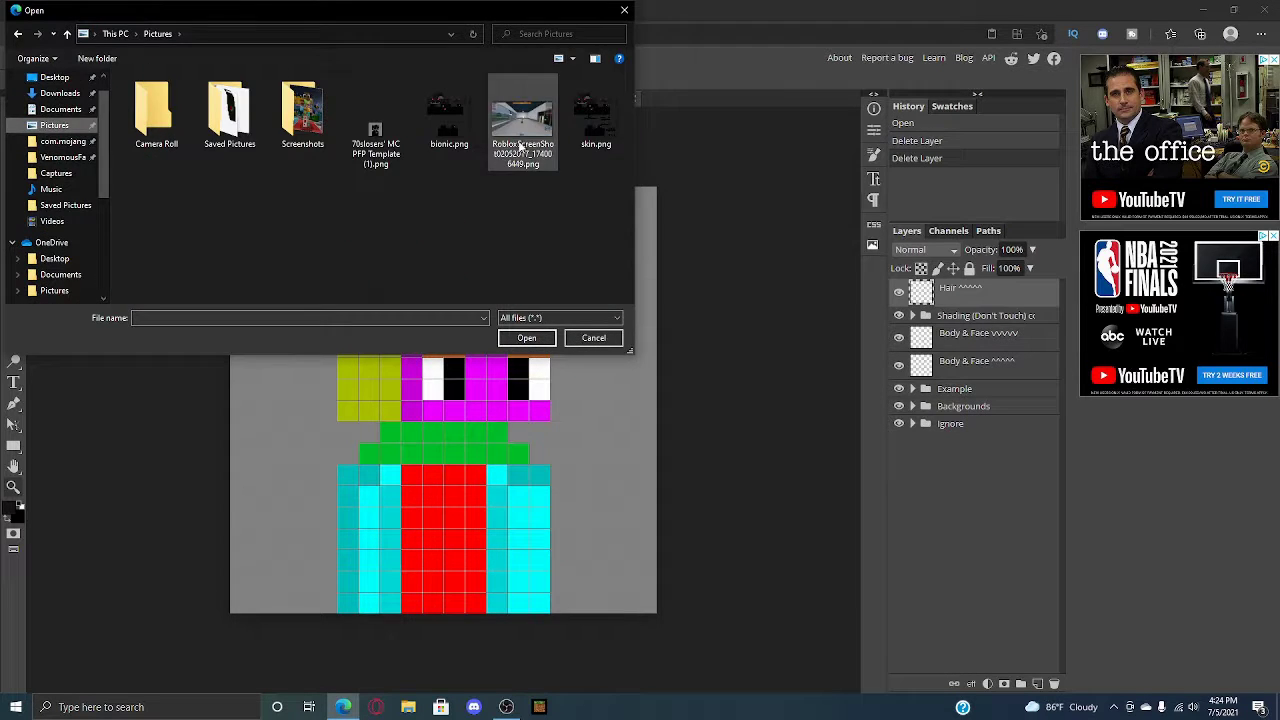
{"action": "double_click", "coordinate": [566, 136]}
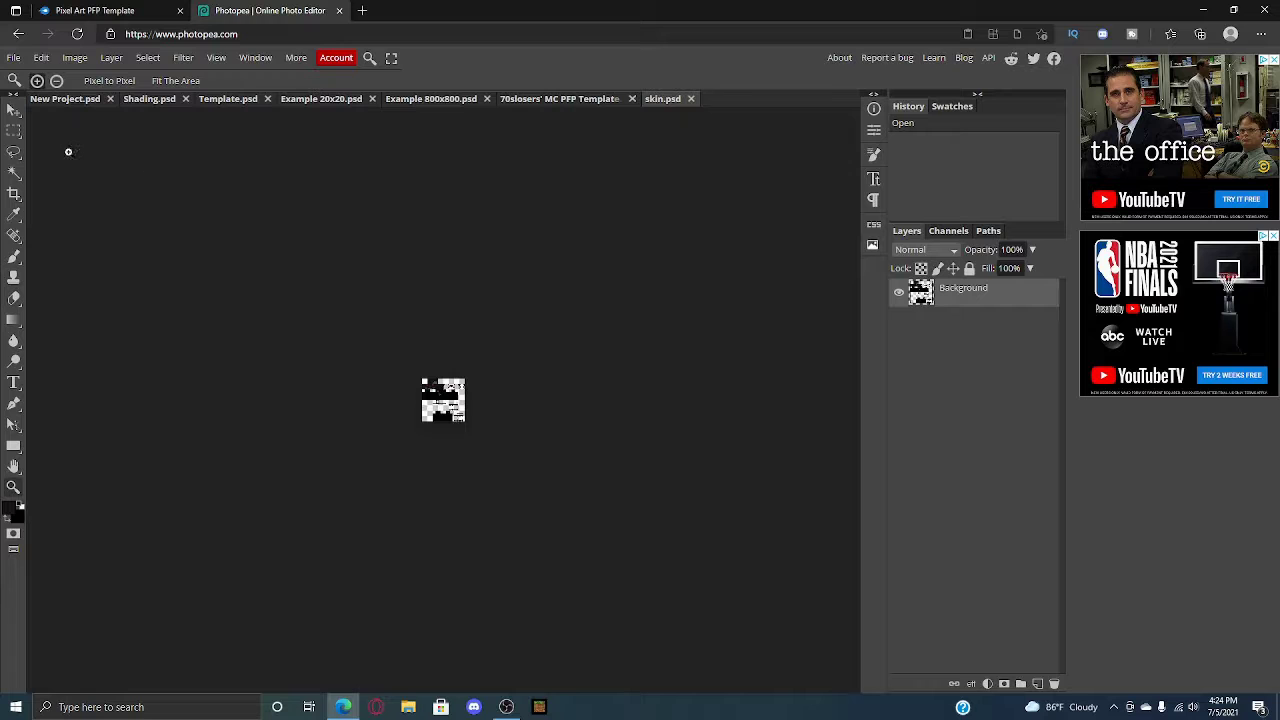
- Copy a rectangular selection of the head's front face from the skin and paste it into the MC PFP Template document
{"action": "scroll", "coordinate": [433, 381], "scroll_direction": "up", "scroll_amount": 8}
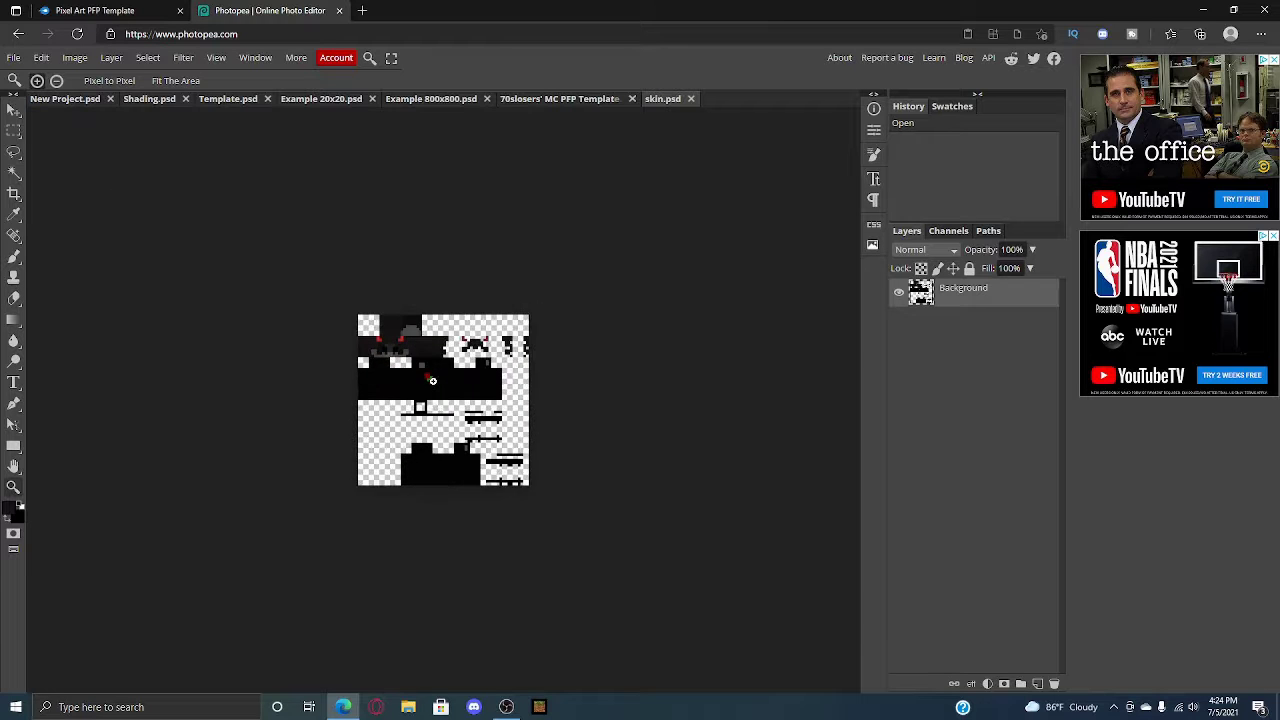
{"action": "scroll", "coordinate": [433, 381], "scroll_direction": "up", "scroll_amount": 3}
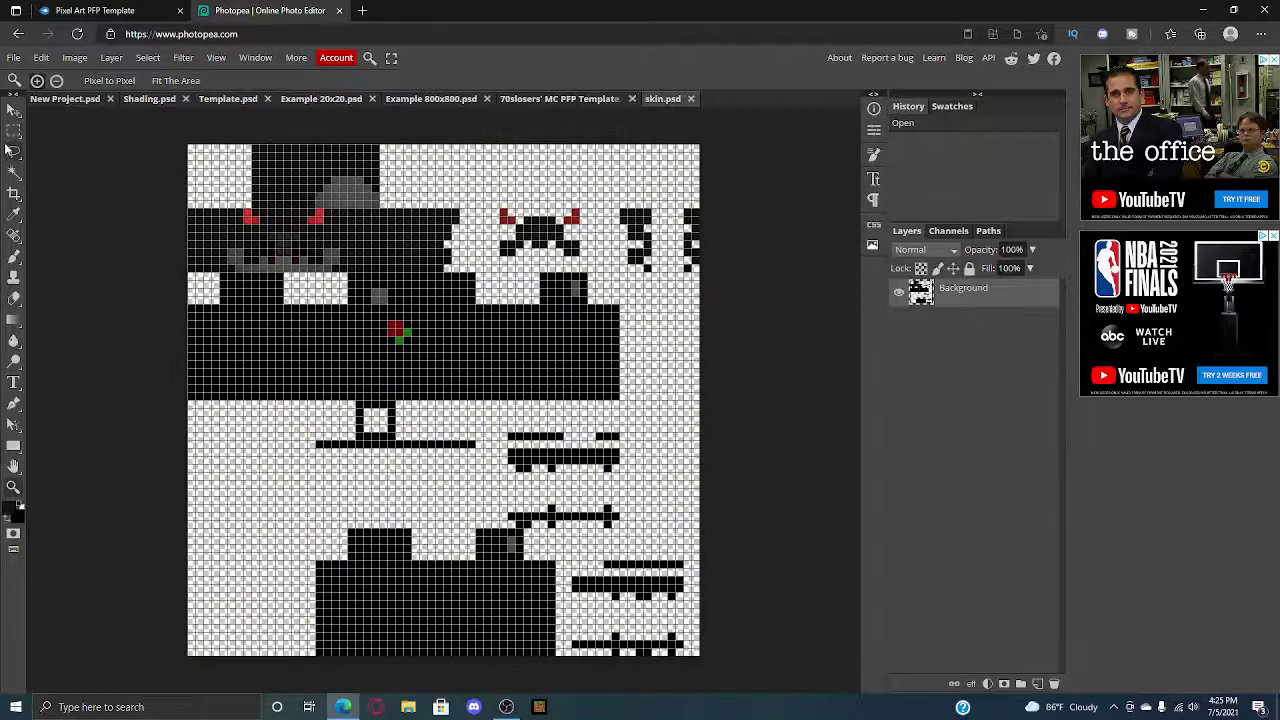
{"action": "left_click", "coordinate": [14, 130]}
{"action": "left_click_drag", "start_coordinate": [252, 208], "coordinate": [308, 265]}
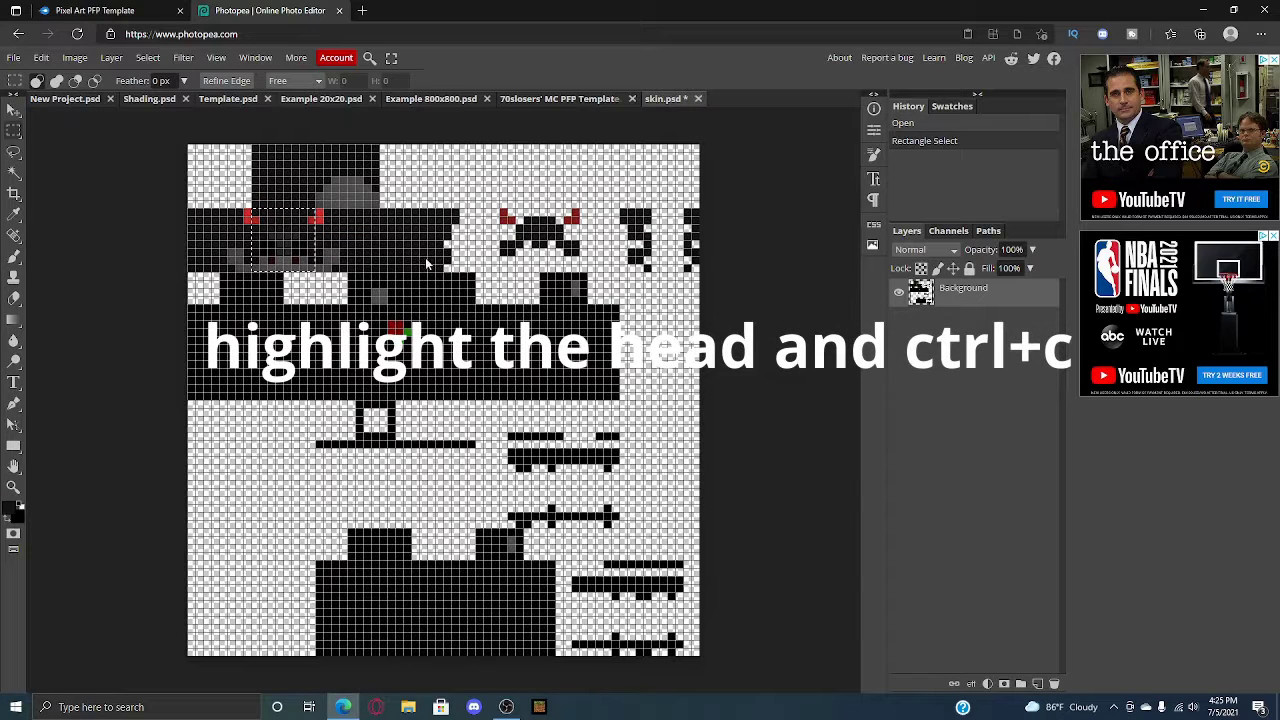
{"action": "left_click", "coordinate": [560, 99]}
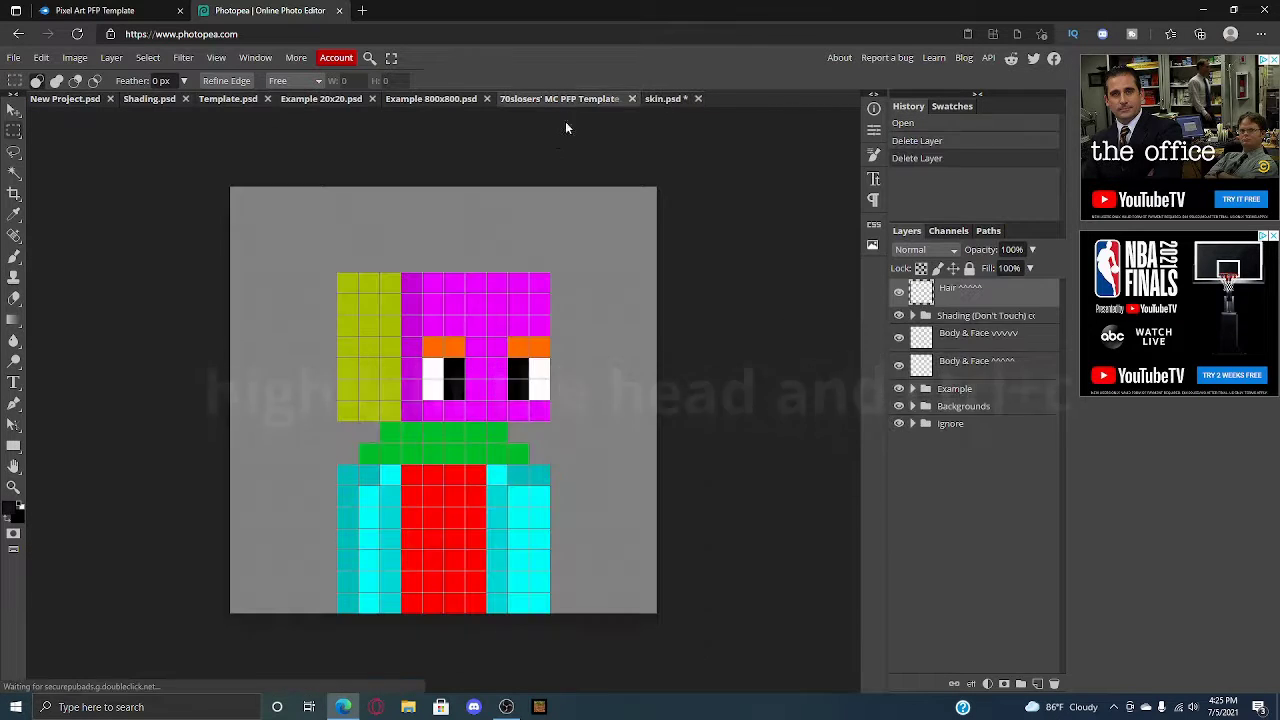
{"action": "key", "text": "ctrl+v"}
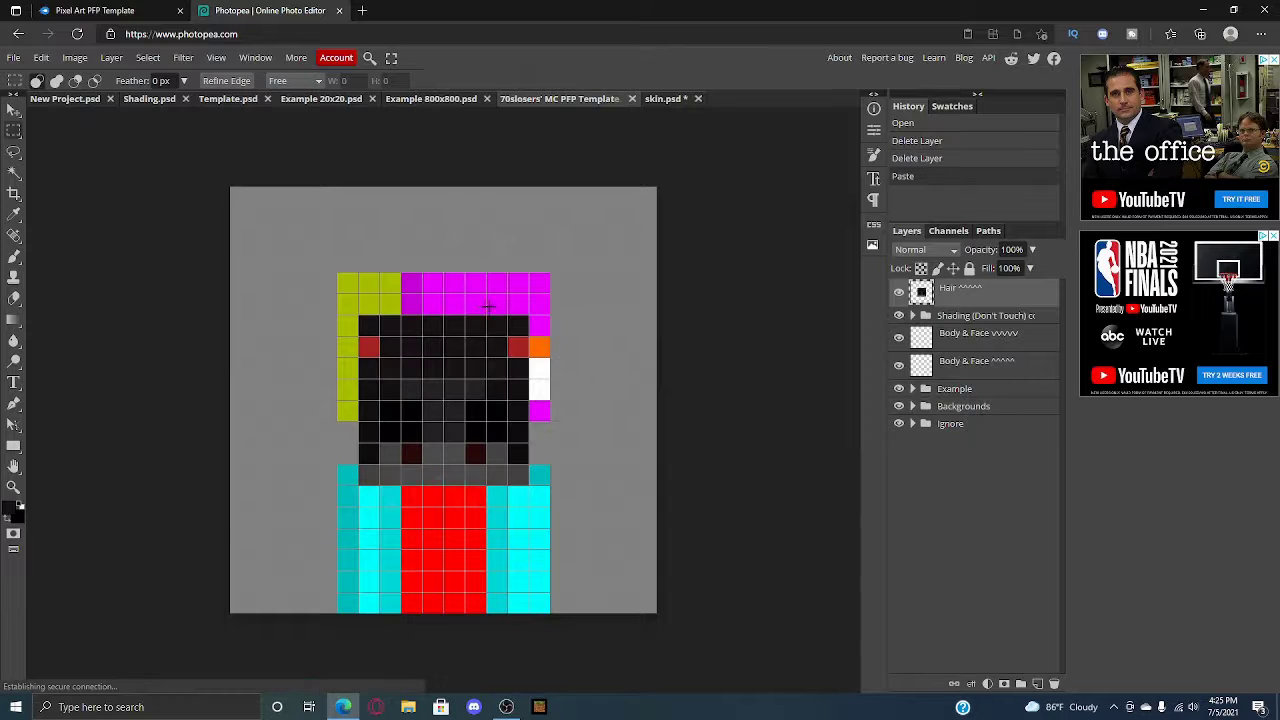
- Move the pasted face over the template's magenta head area with Free Transform, at X 12 px, Y 7 px
{"action": "left_click", "coordinate": [41, 58]}
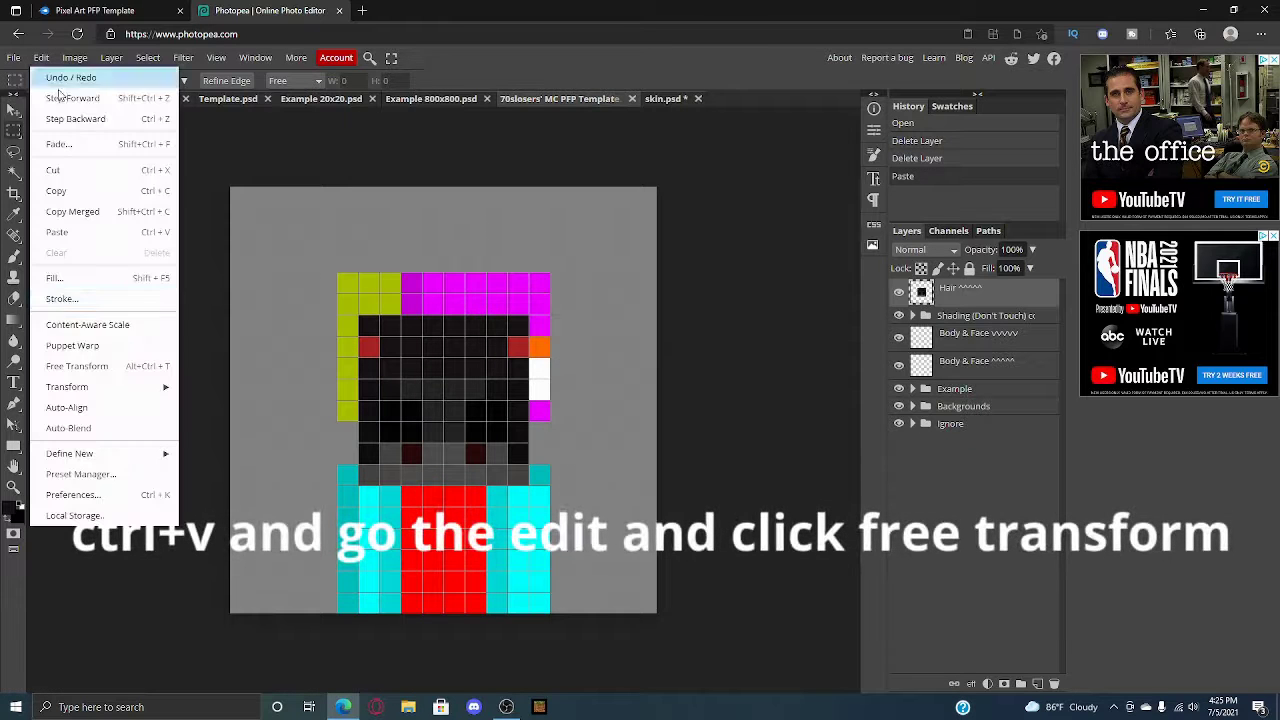
{"action": "left_click", "coordinate": [136, 368]}
{"action": "left_click_drag", "start_coordinate": [449, 392], "coordinate": [494, 324]}
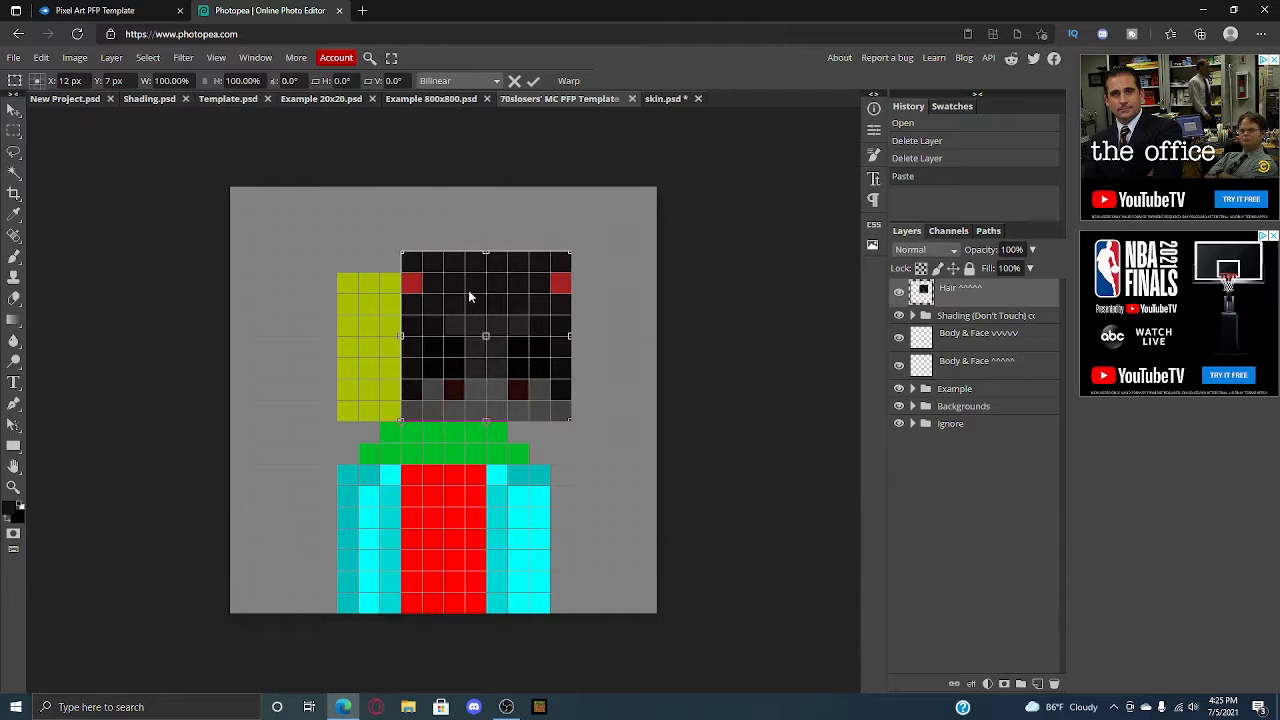
{"action": "left_click", "coordinate": [533, 81]}
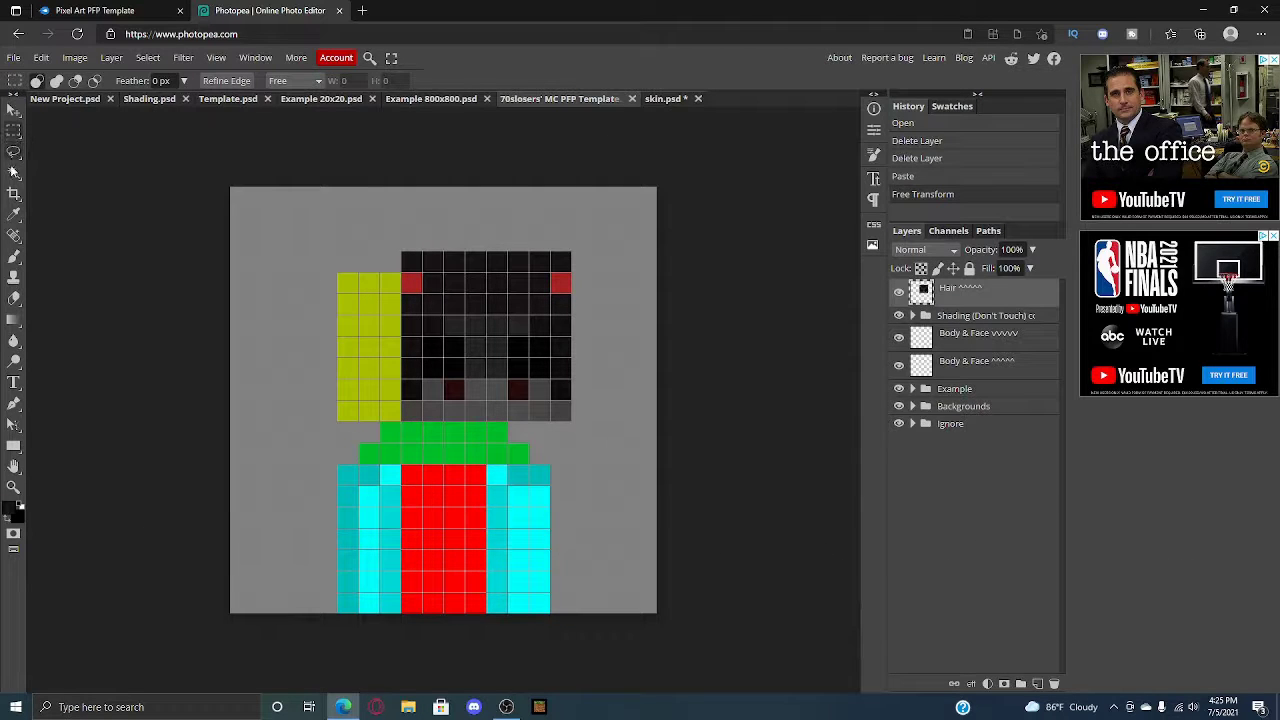
- Set the Eraser to Pencil Tool mode and shrink its tip to about one template pixel
{"action": "left_click", "coordinate": [20, 297]}
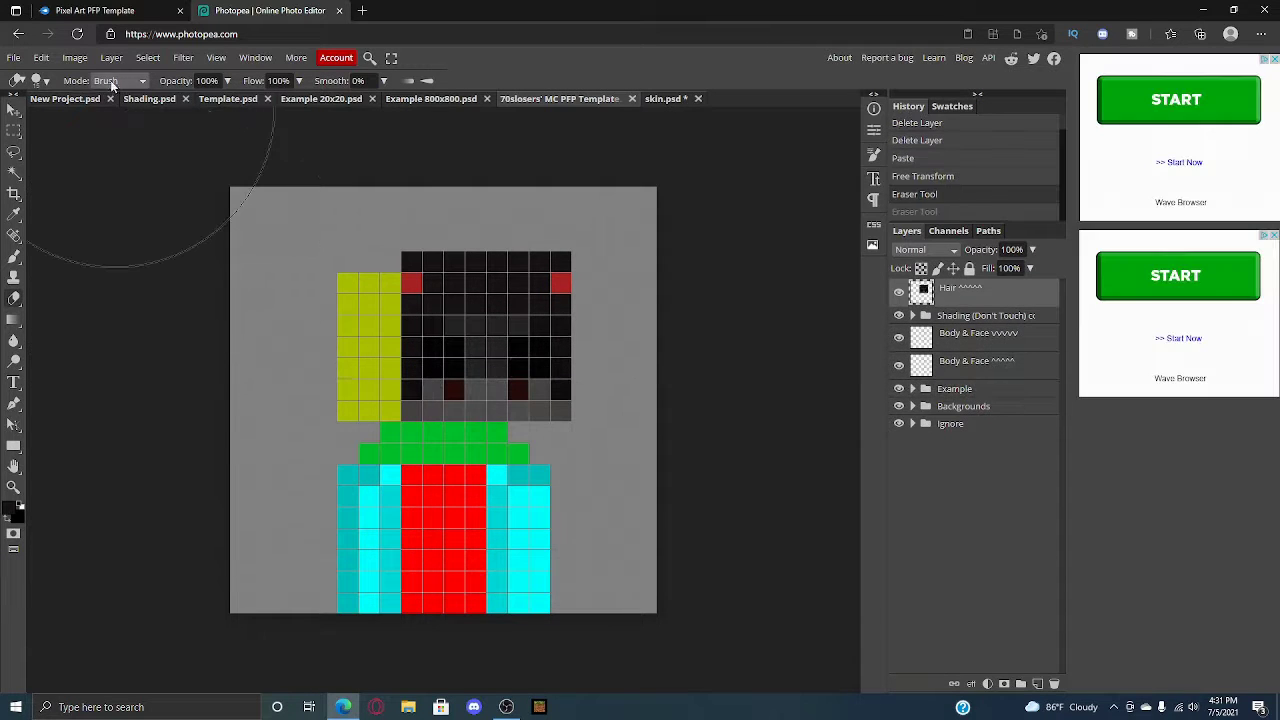
{"action": "left_click", "coordinate": [112, 82]}
{"action": "left_click", "coordinate": [103, 104]}
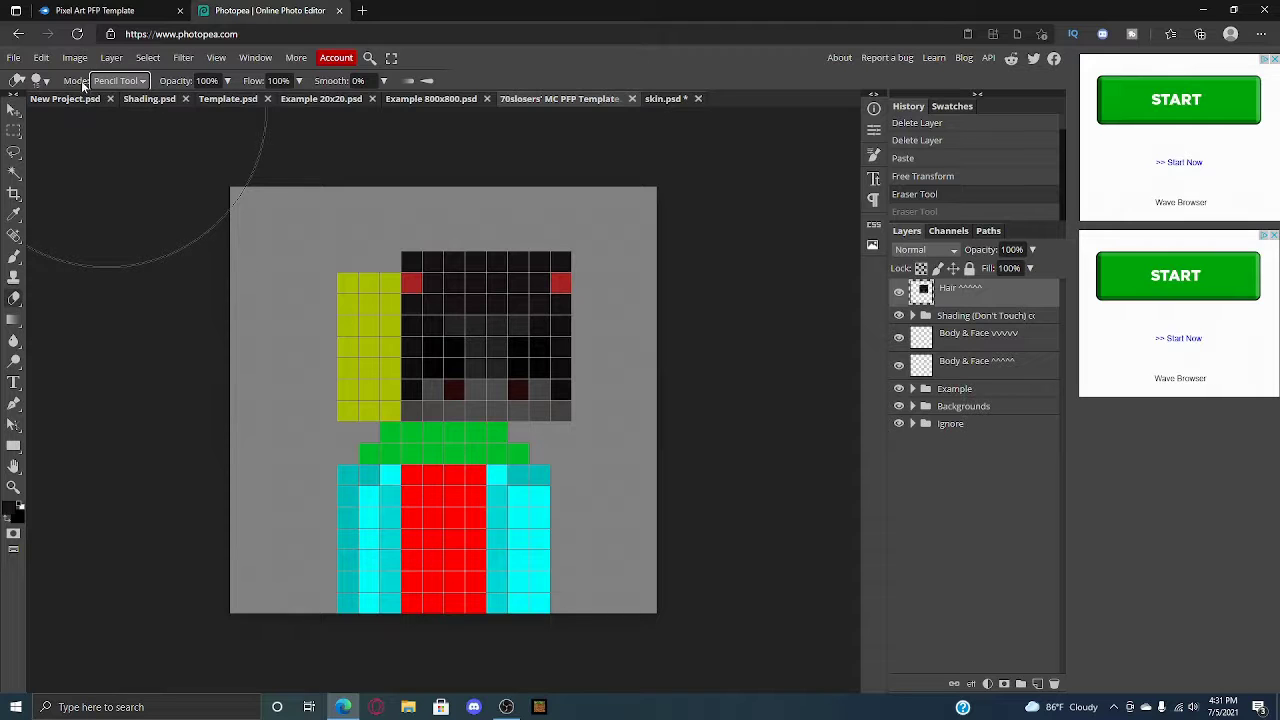
{"action": "left_click", "coordinate": [40, 80]}
{"action": "mouse_move", "coordinate": [142, 118]}
{"action": "left_mouse_down"}
{"action": "mouse_move", "coordinate": [102, 110]}
{"action": "mouse_move", "coordinate": [67, 128]}
{"action": "left_mouse_up"}
{"action": "left_click", "coordinate": [92, 281]}
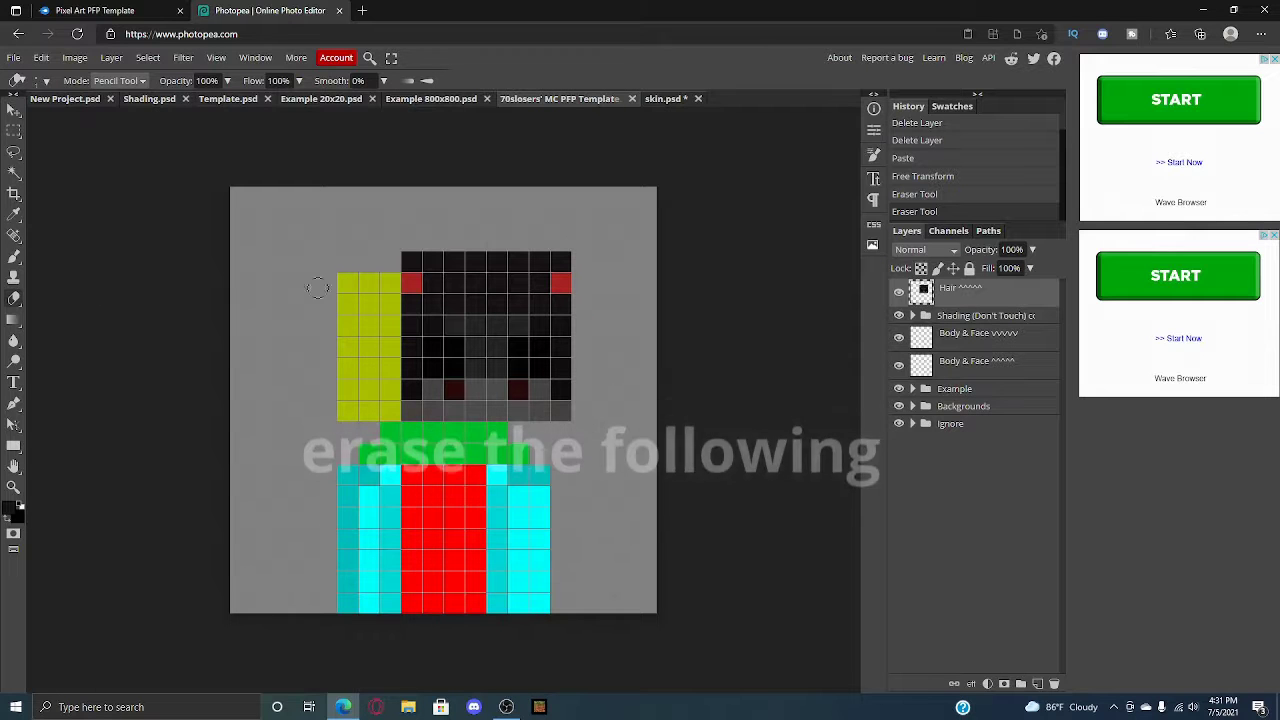
- Erase the pasted face's top row and rightmost column that stick out beyond the template's head
{"action": "left_click", "coordinate": [409, 260]}
{"action": "mouse_move", "coordinate": [409, 260]}
{"action": "left_mouse_down"}
{"action": "mouse_move", "coordinate": [555, 256]}
{"action": "mouse_move", "coordinate": [568, 319]}
{"action": "mouse_move", "coordinate": [567, 414]}
{"action": "left_mouse_up"}
{"action": "left_click", "coordinate": [555, 257]}
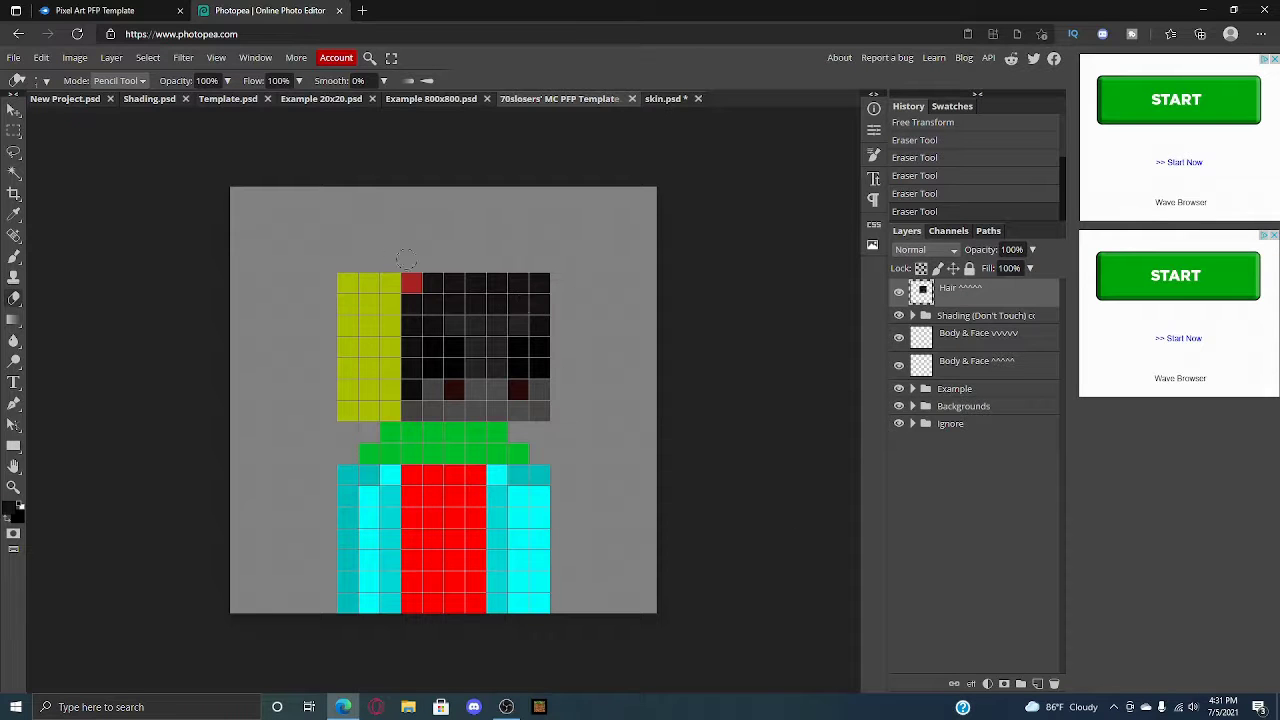
- Duplicate the black pixel beside the face's remaining red corner pixel and move the copy over the red one with Free Transform
{"action": "left_click", "coordinate": [14, 130]}
{"action": "left_click_drag", "start_coordinate": [424, 275], "coordinate": [441, 291]}
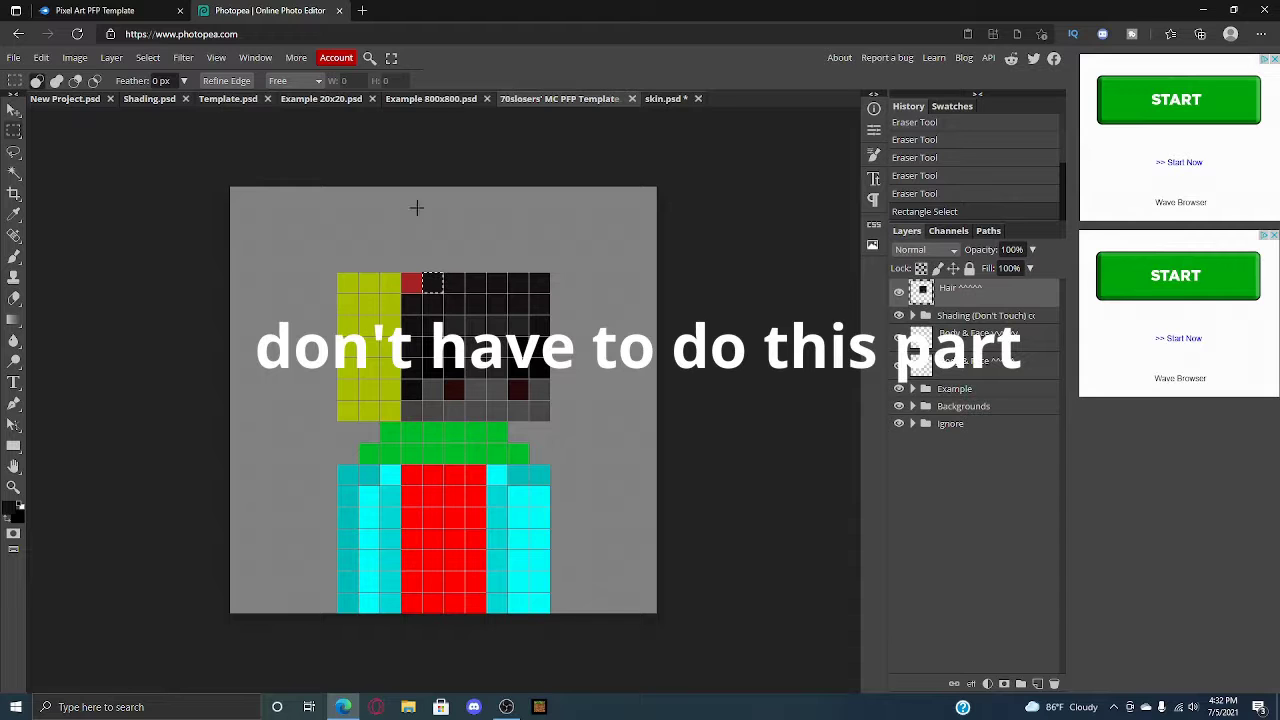
{"action": "key", "text": "ctrl+v"}
{"action": "left_click", "coordinate": [42, 57]}
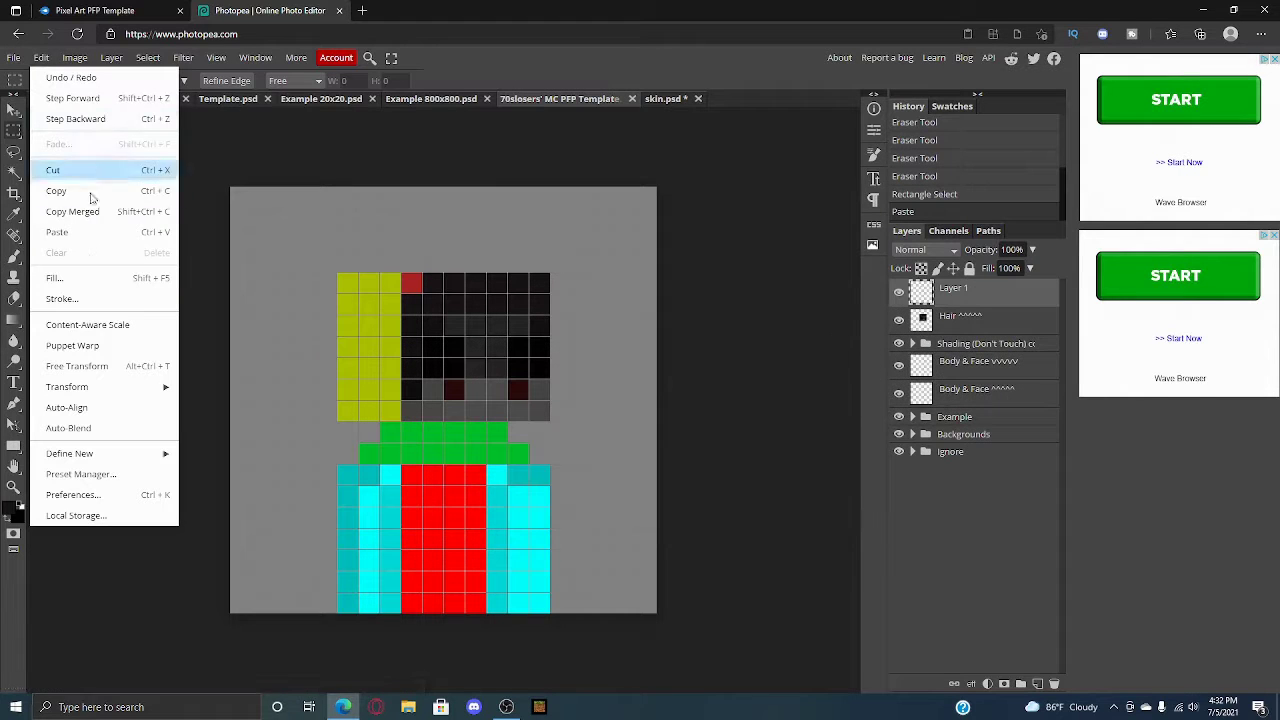
{"action": "left_click", "coordinate": [77, 366]}
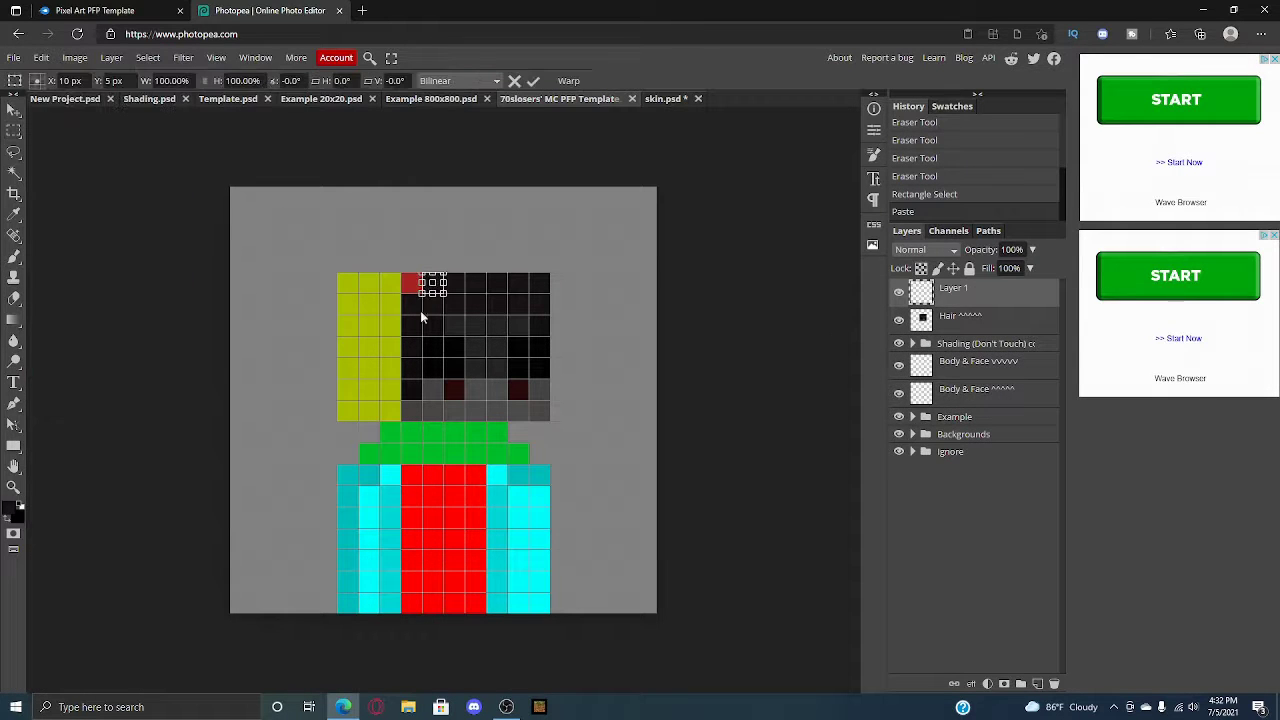
{"action": "left_click_drag", "start_coordinate": [428, 290], "coordinate": [408, 291]}
{"action": "left_click", "coordinate": [535, 81]}
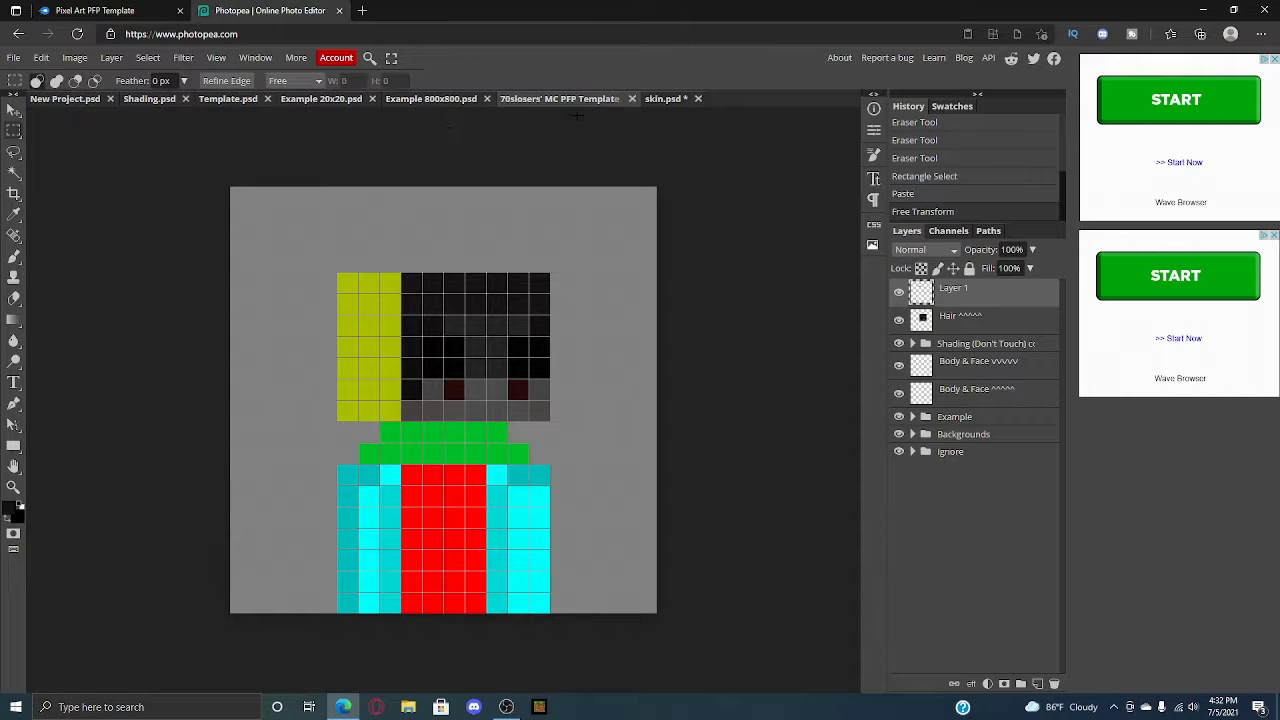
- Copy a three-pixel-wide strip of the head's side, just left of the face in the skin, and paste it into the template
{"action": "left_click", "coordinate": [663, 99]}
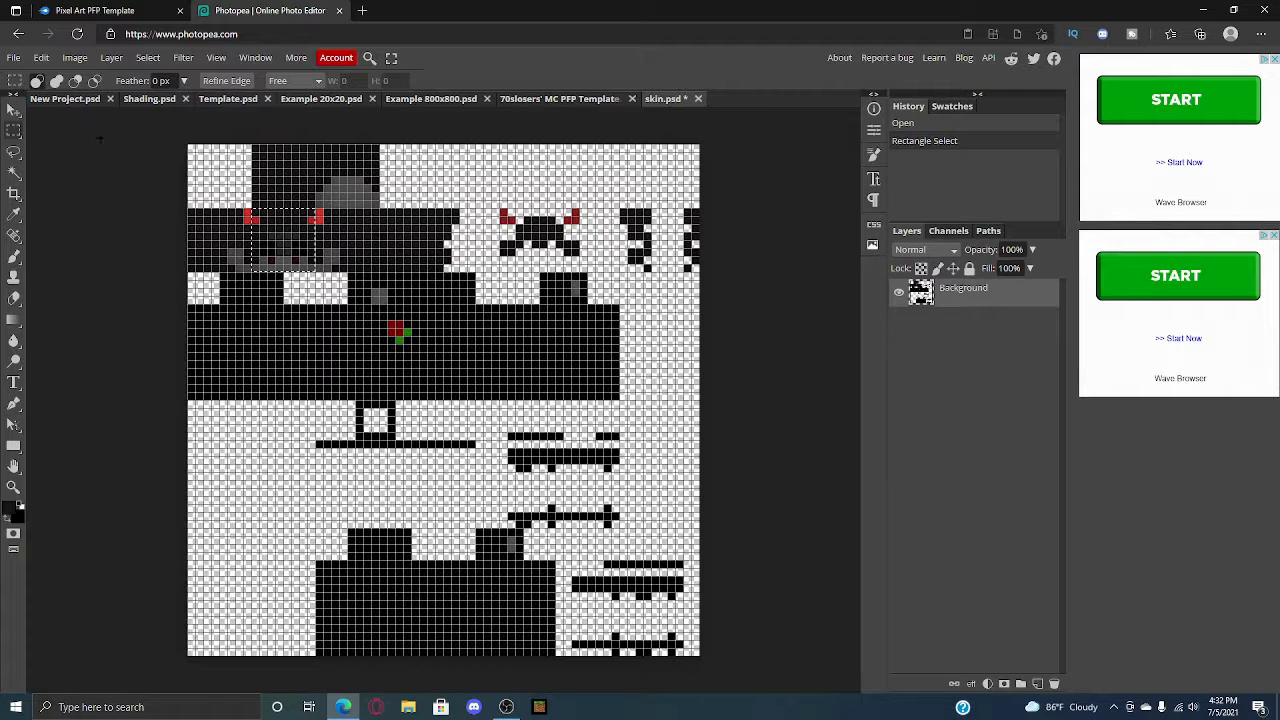
{"action": "left_click", "coordinate": [119, 210]}
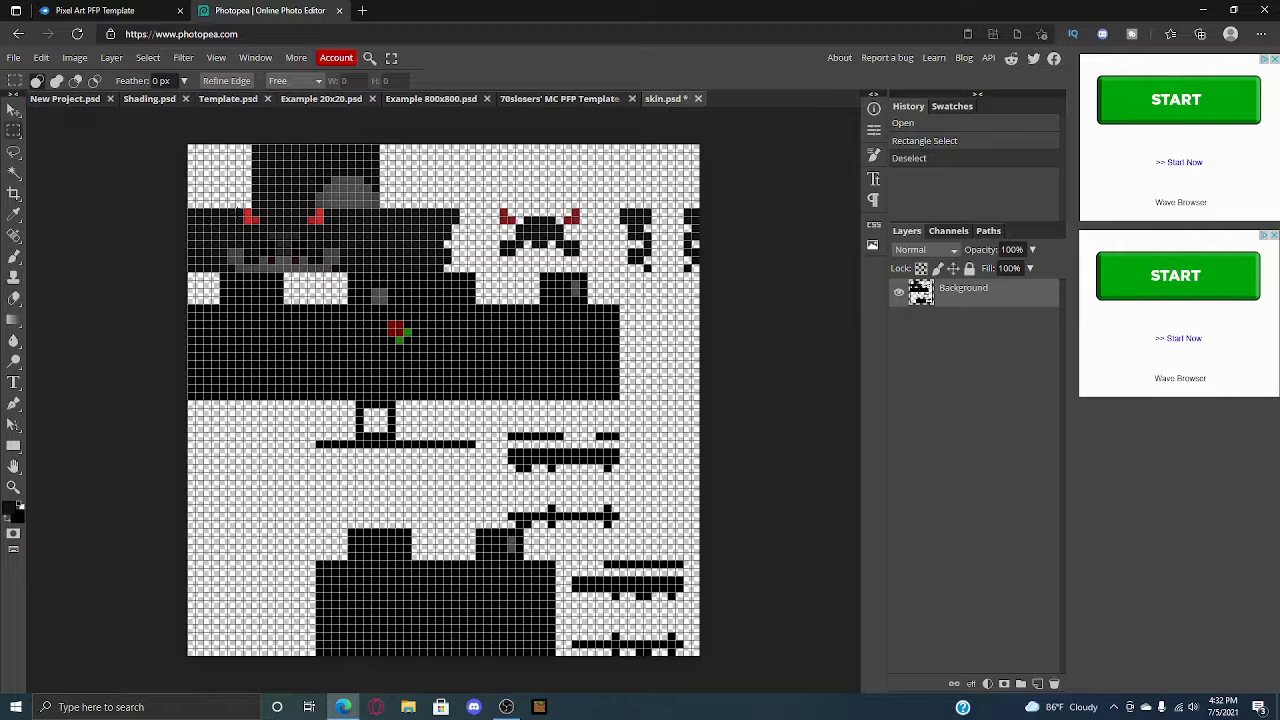
{"action": "left_click_drag", "start_coordinate": [241, 178], "coordinate": [237, 265]}
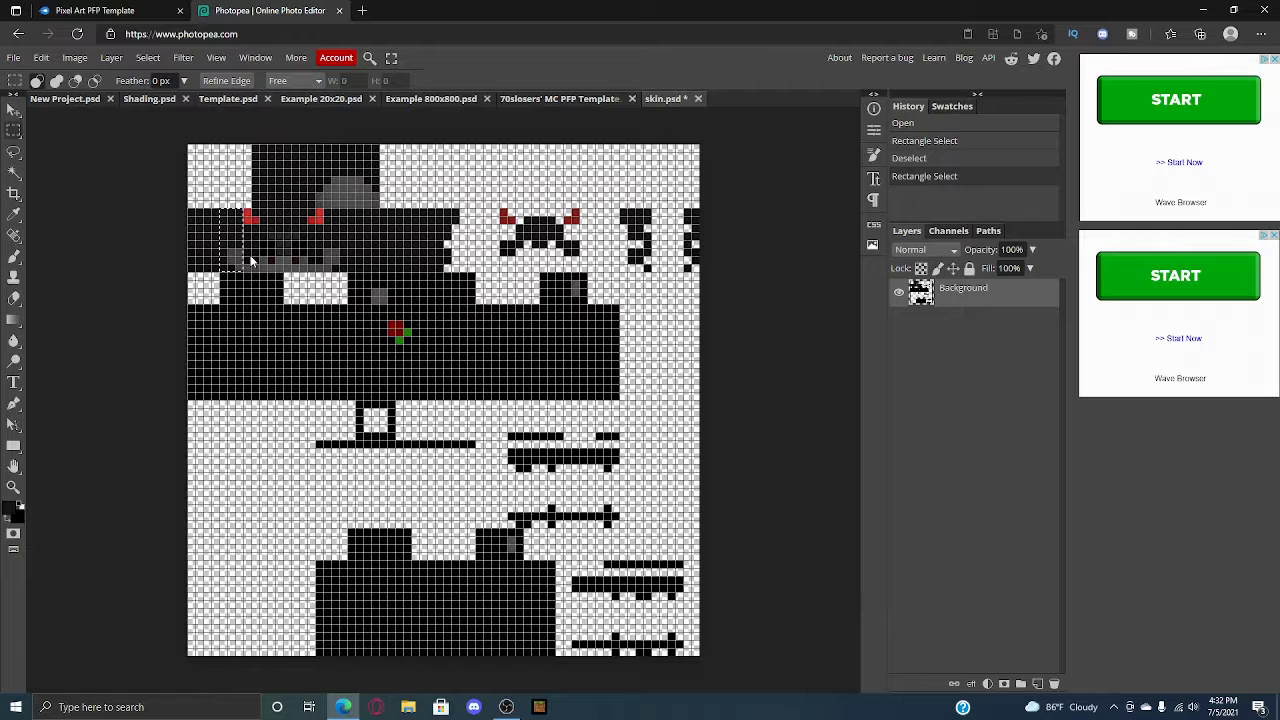
{"action": "left_click", "coordinate": [557, 99]}
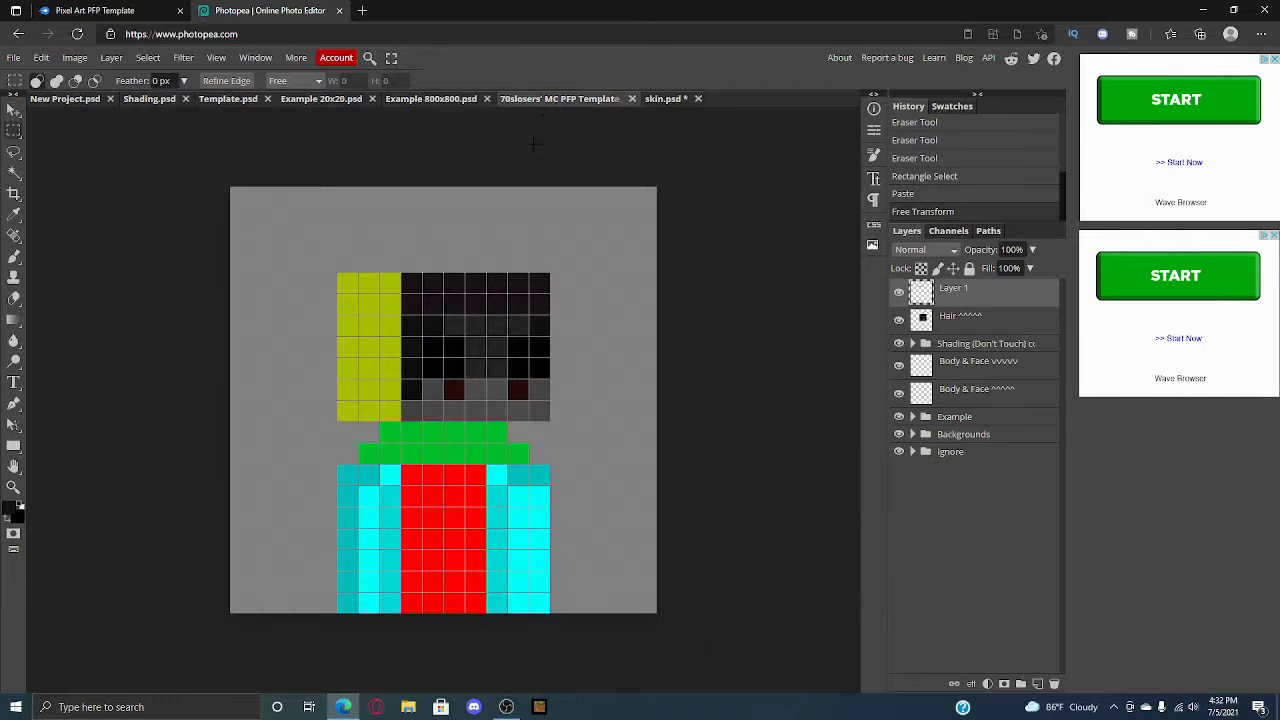
{"action": "key", "text": "ctrl+v"}
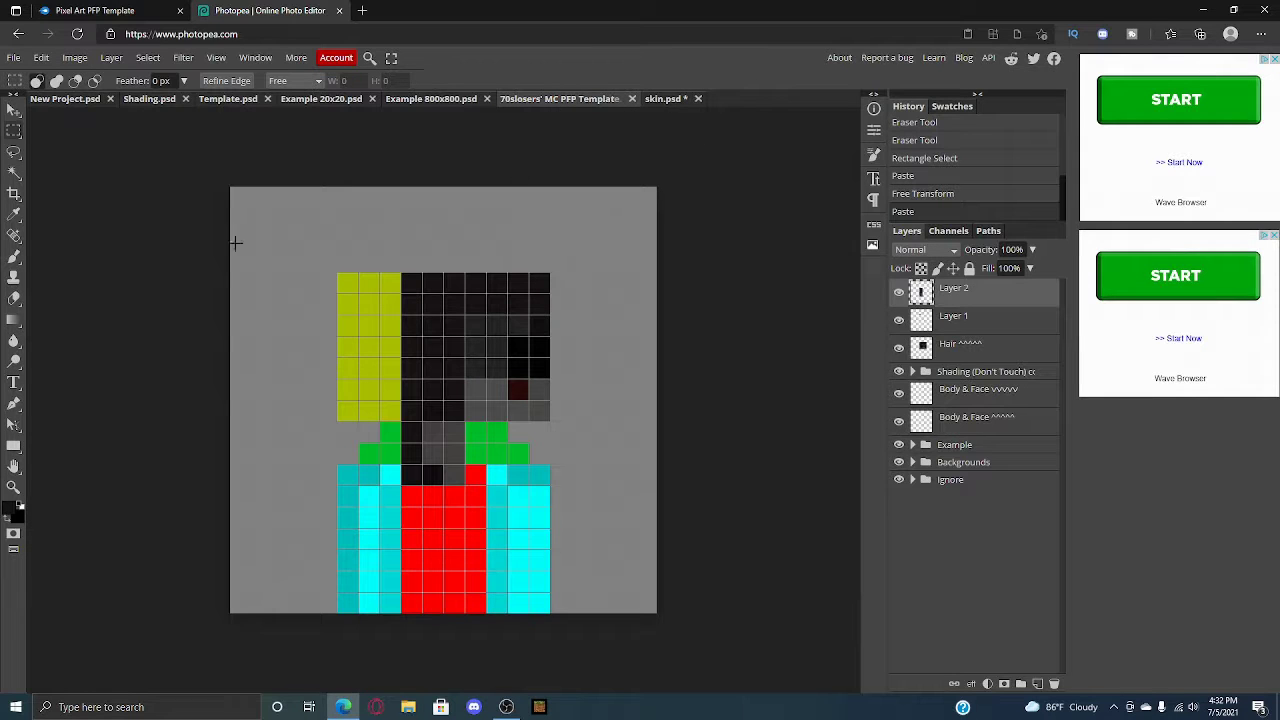
- Move the pasted head-side strip over the template's yellow-green head side with Free Transform and erase its protruding top row
{"action": "left_click", "coordinate": [41, 57]}
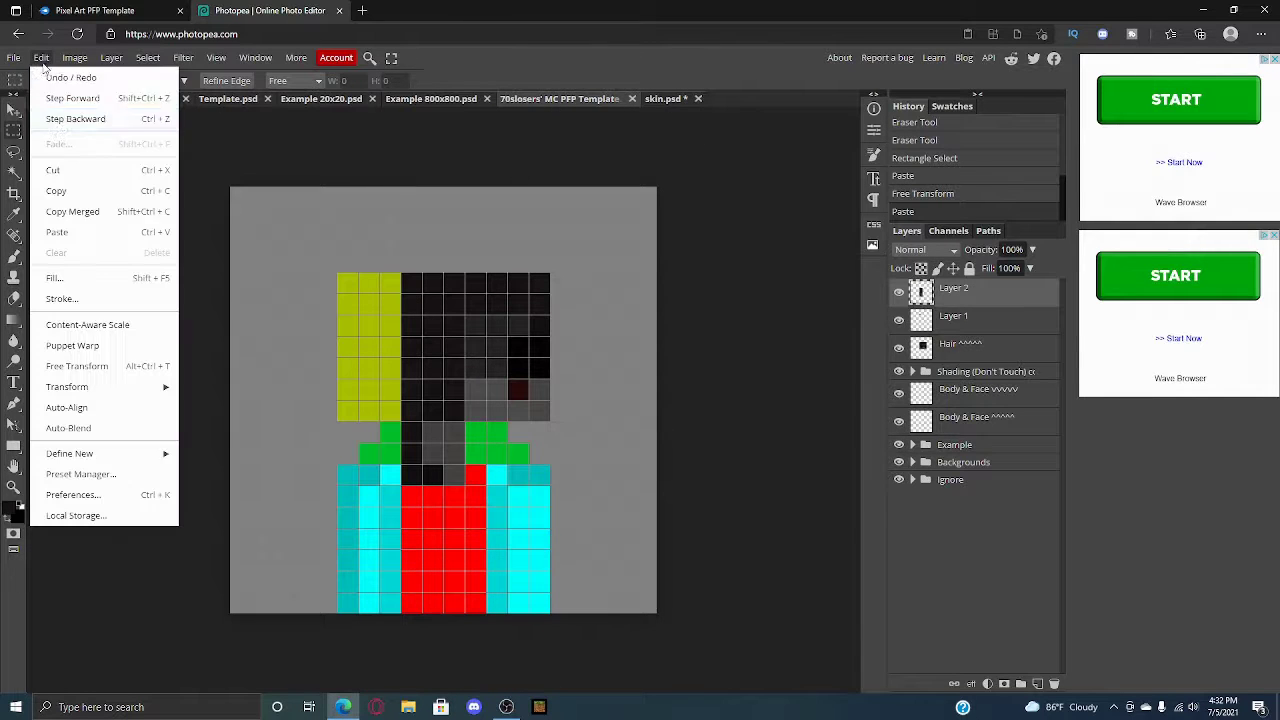
{"action": "left_click", "coordinate": [75, 364]}
{"action": "left_click_drag", "start_coordinate": [440, 457], "coordinate": [379, 400]}
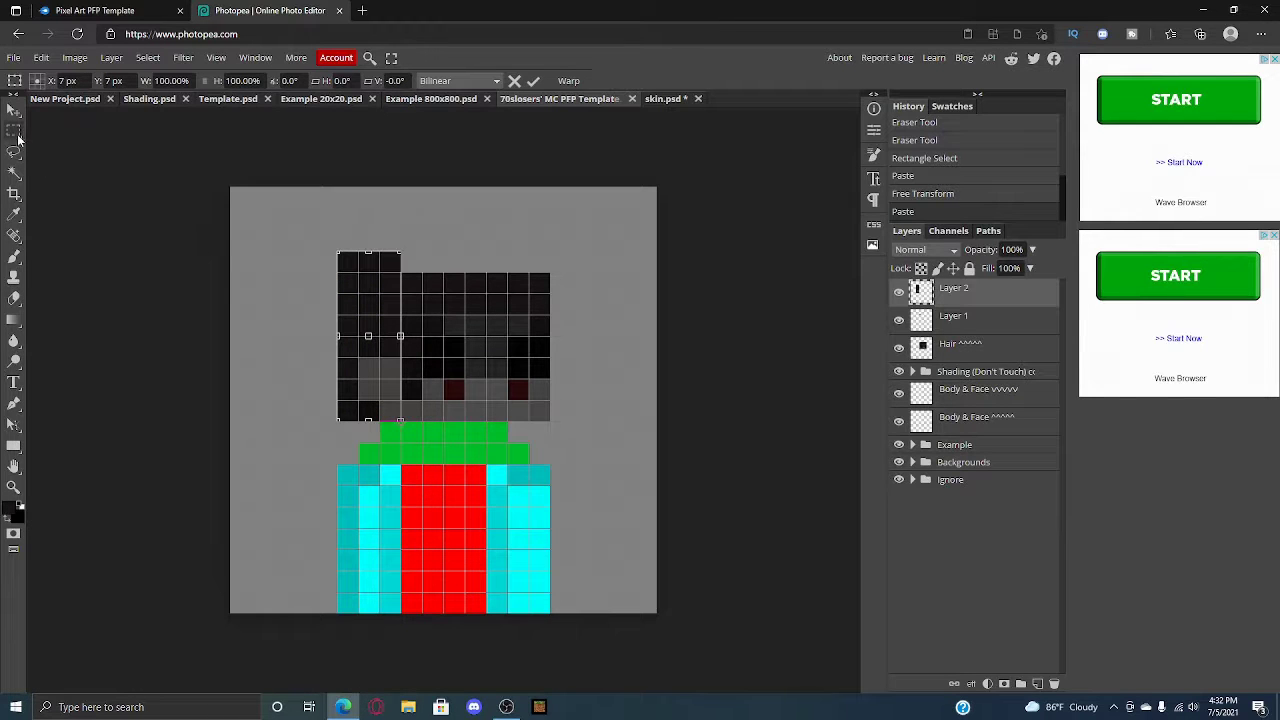
{"action": "left_click", "coordinate": [533, 81]}
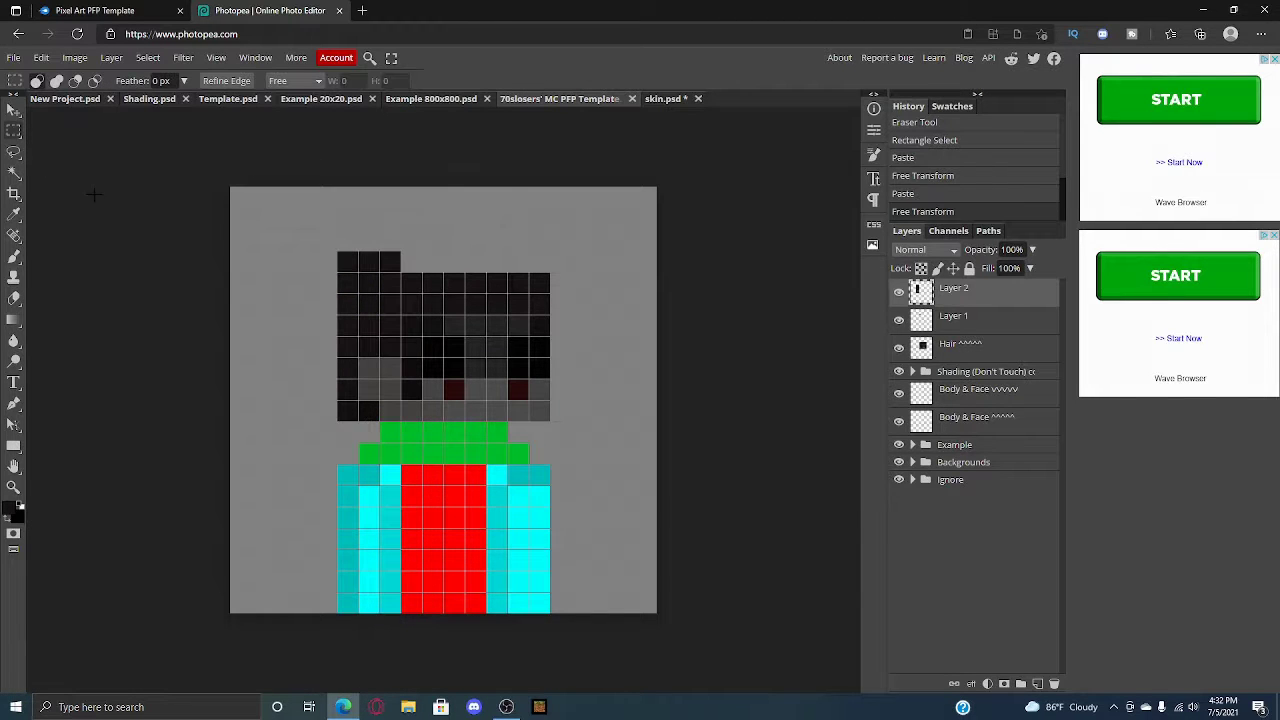
{"action": "left_click", "coordinate": [15, 299]}
{"action": "left_click_drag", "start_coordinate": [398, 260], "coordinate": [345, 253]}
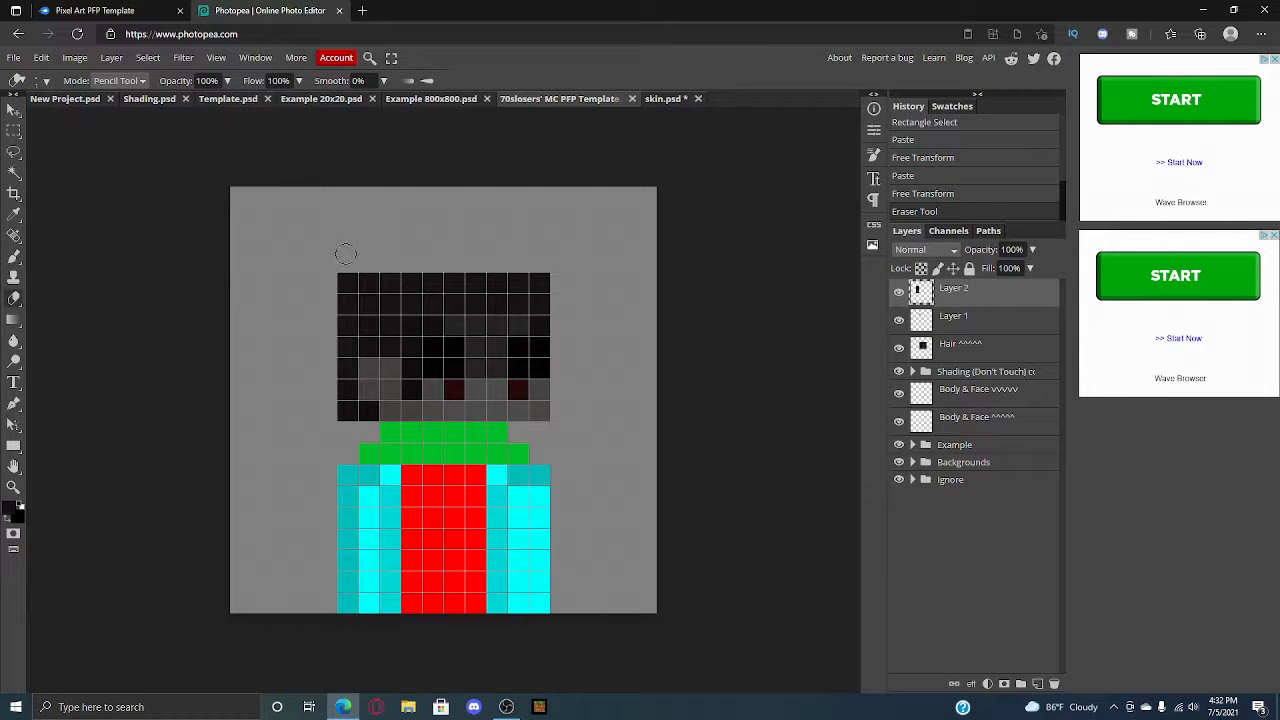
- Copy the hair overlay with the two red horns from the skin and paste it into the template
{"action": "left_click", "coordinate": [670, 99]}
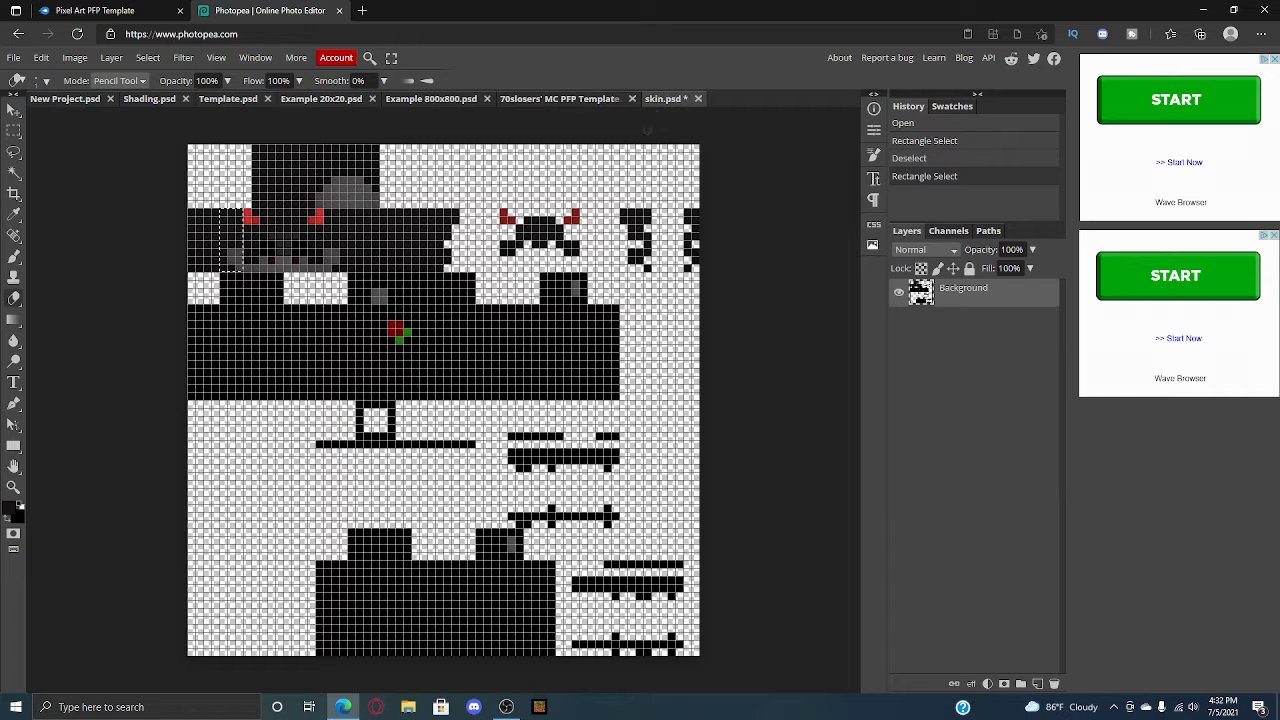
{"action": "left_click", "coordinate": [11, 131]}
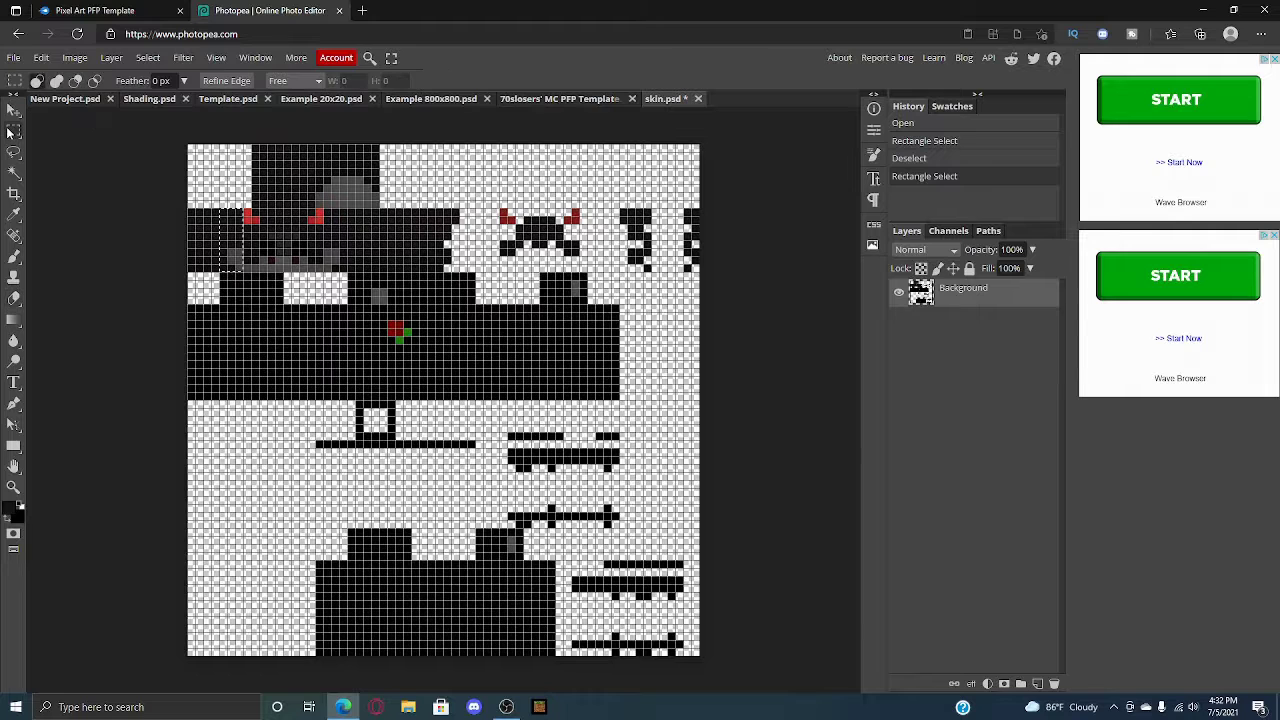
{"action": "left_click_drag", "start_coordinate": [503, 213], "coordinate": [578, 250]}
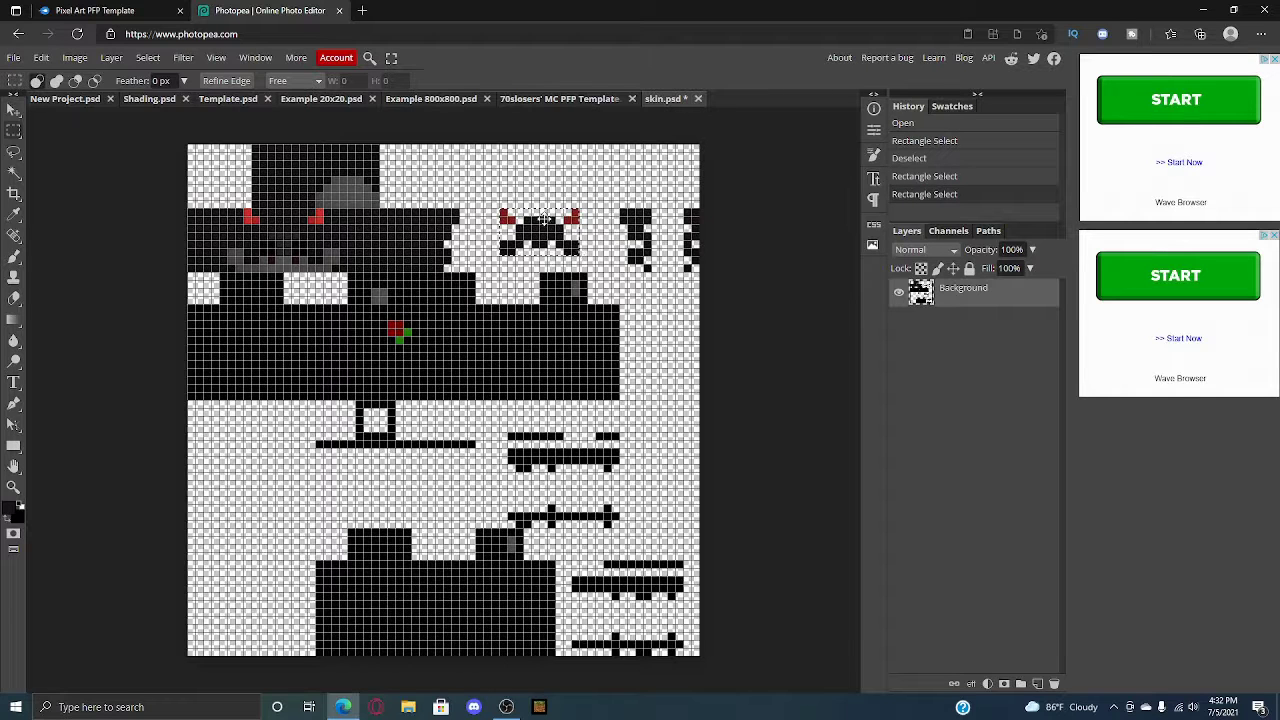
{"action": "left_click", "coordinate": [574, 100]}
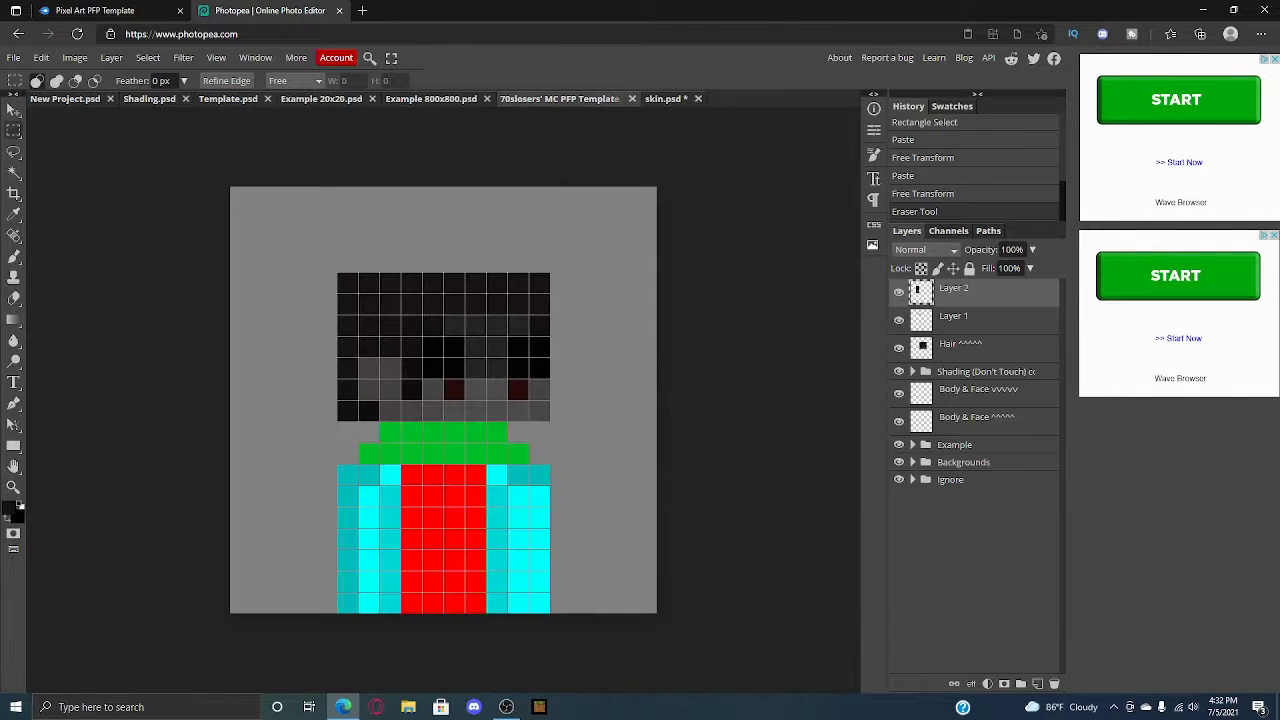
{"action": "key", "text": "ctrl+v"}
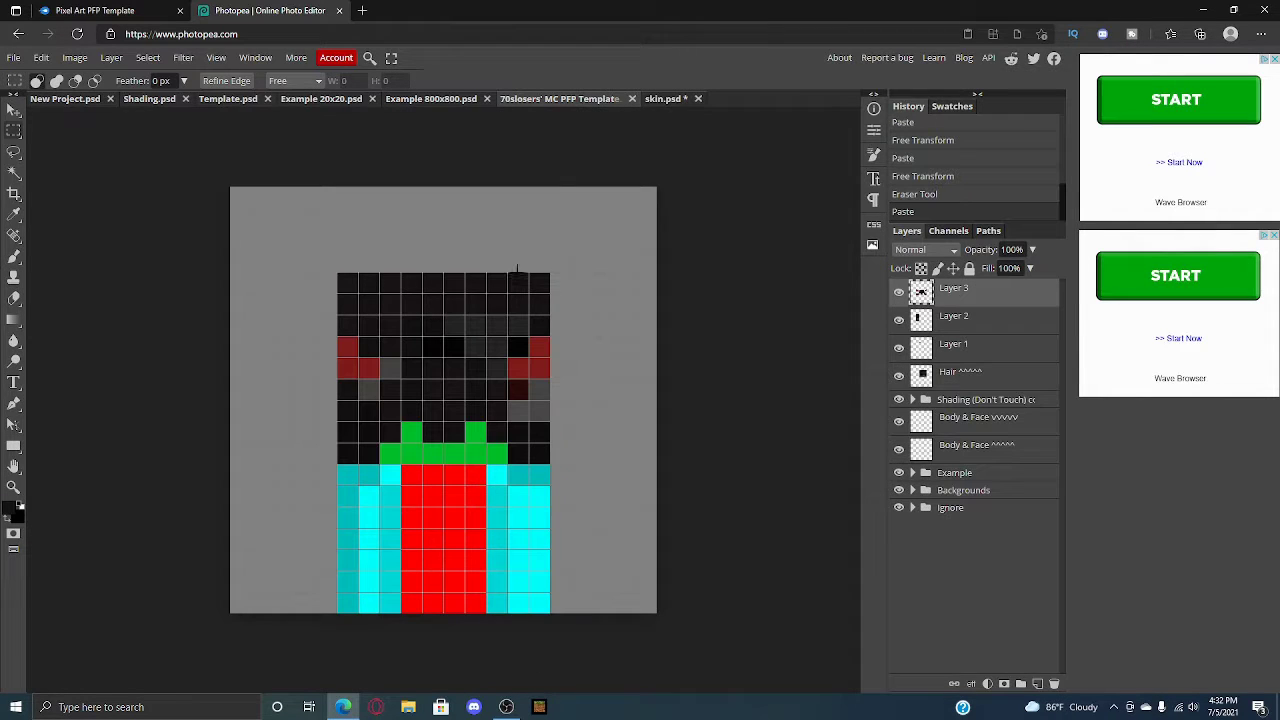
- Move the horned hair overlay up with Free Transform so its horns stand above the head, one pixel right of the head's left edge
{"action": "left_click", "coordinate": [42, 58]}
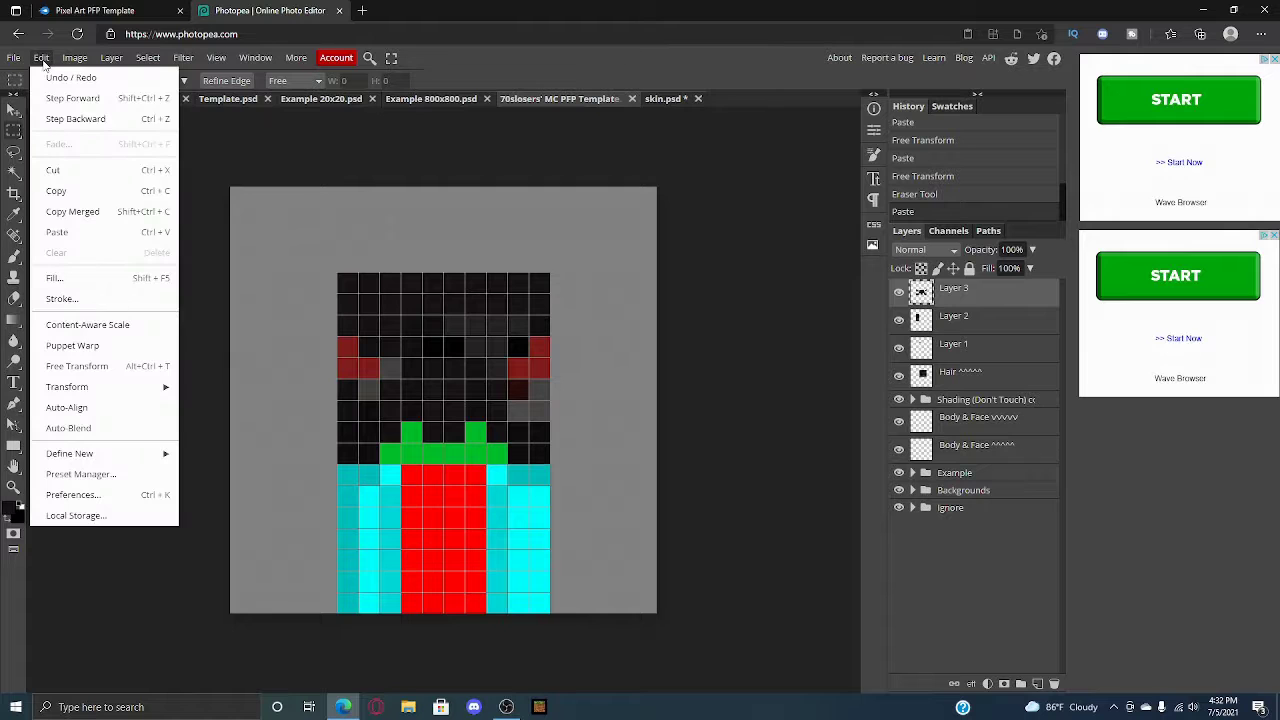
{"action": "left_click", "coordinate": [150, 366]}
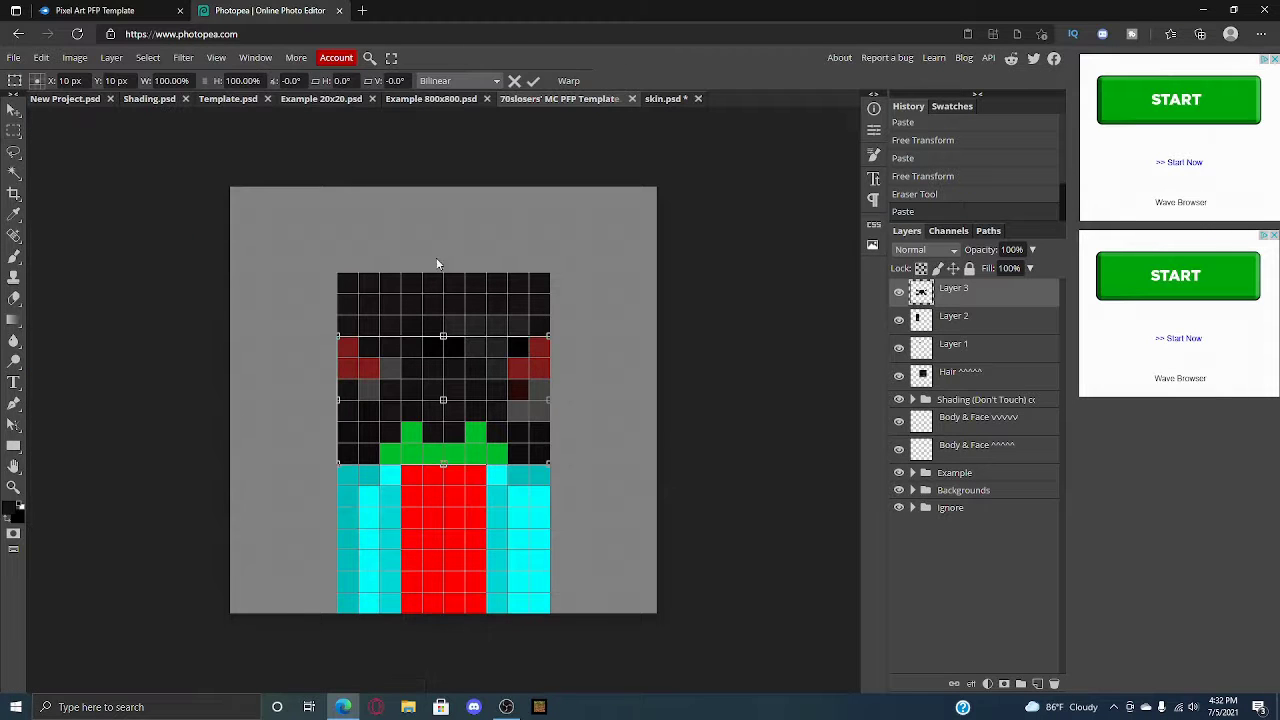
{"action": "left_click_drag", "start_coordinate": [494, 398], "coordinate": [522, 289]}
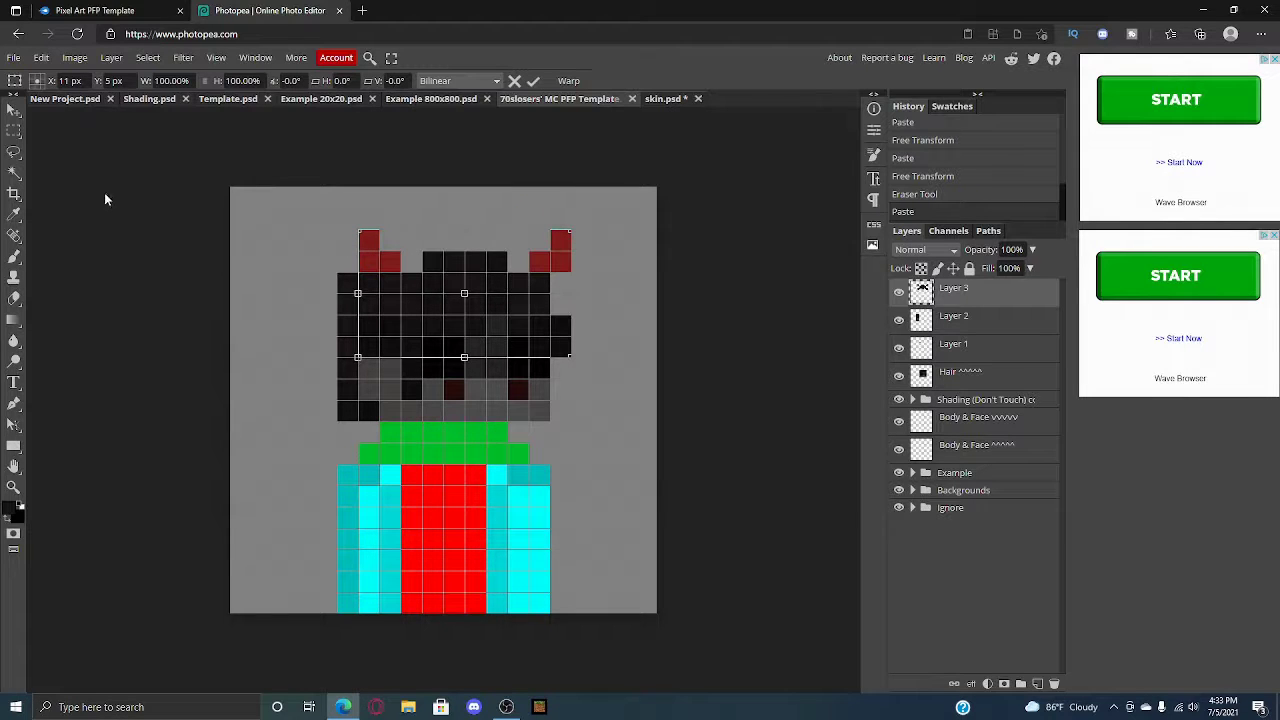
{"action": "left_click", "coordinate": [535, 81]}
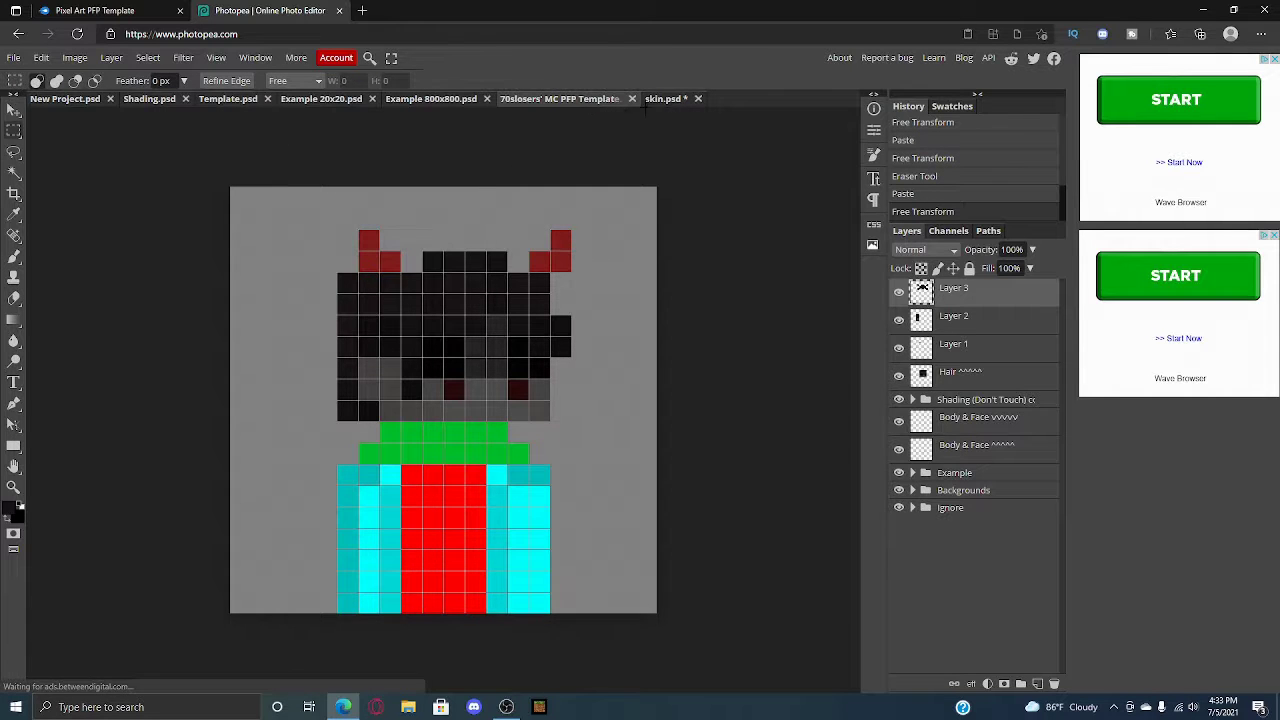
- Copy the four-pixel-wide torso strip containing the red rose from the skin and paste it into the template
{"action": "left_click", "coordinate": [664, 98]}
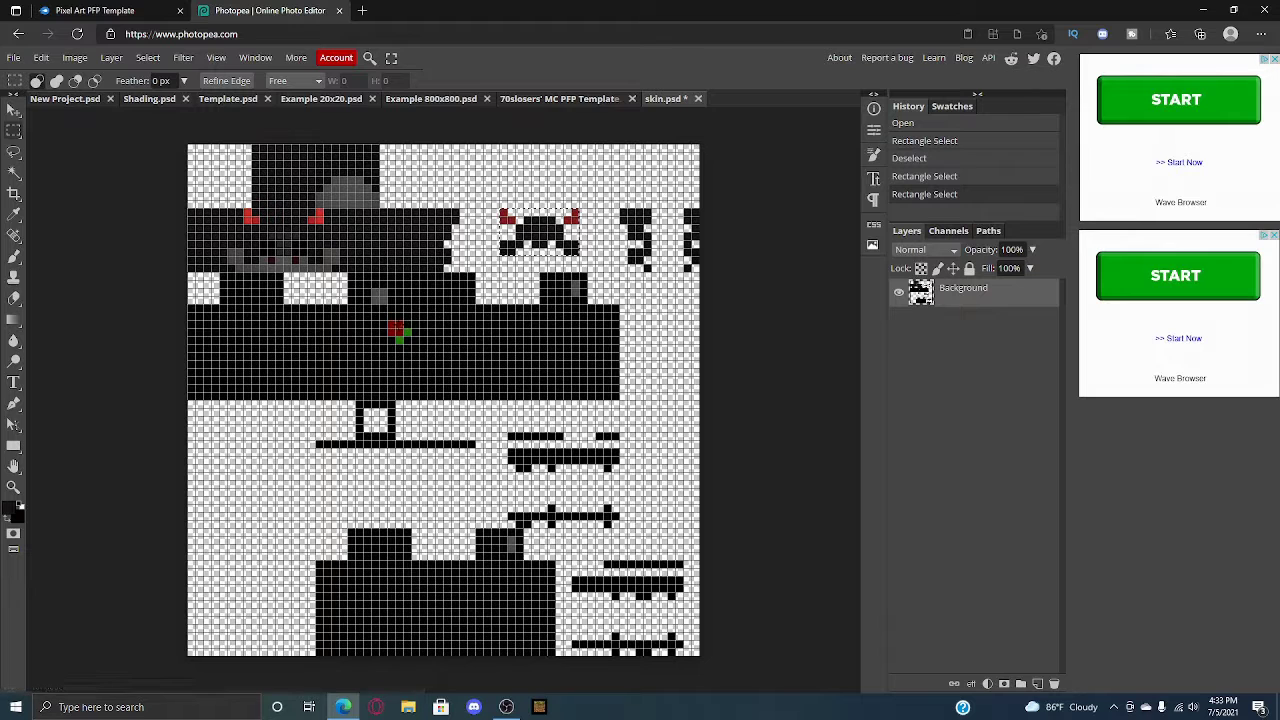
{"action": "left_click_drag", "start_coordinate": [381, 306], "coordinate": [403, 392]}
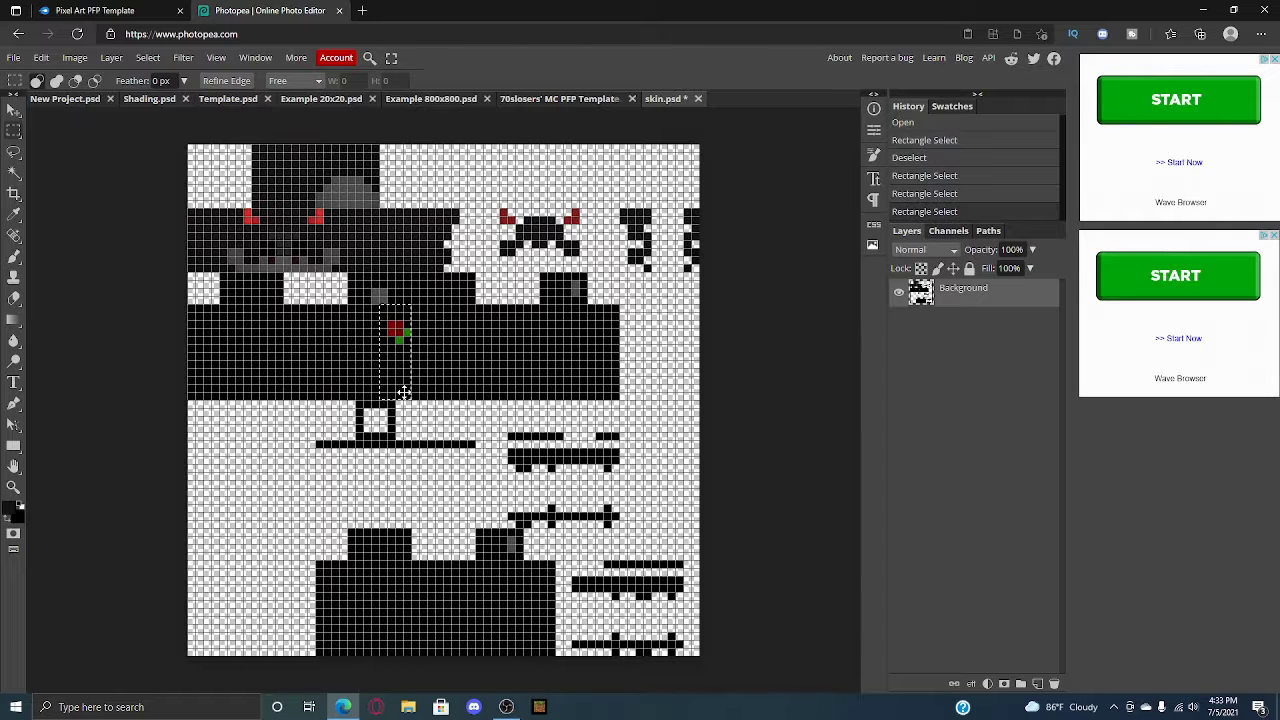
{"action": "left_click", "coordinate": [551, 100]}
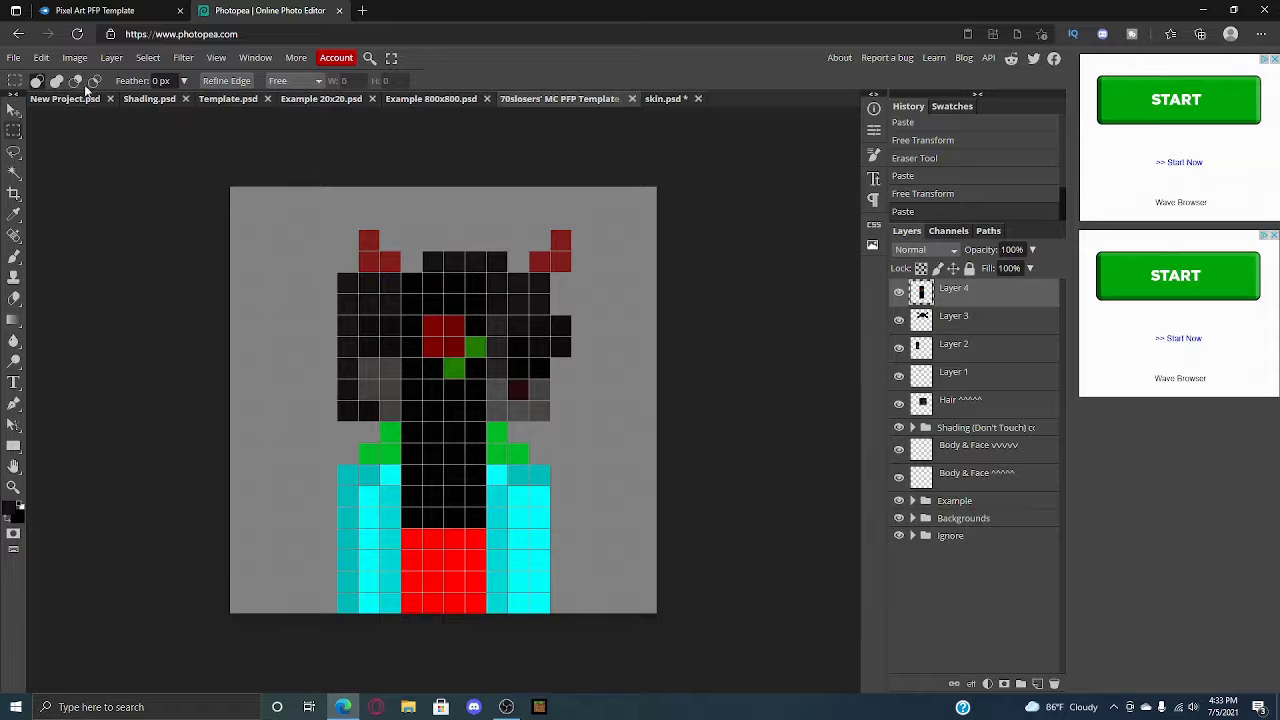
- Move the rose torso strip down over the template's red torso with Free Transform, starting directly beneath the head
{"action": "left_click", "coordinate": [38, 58]}
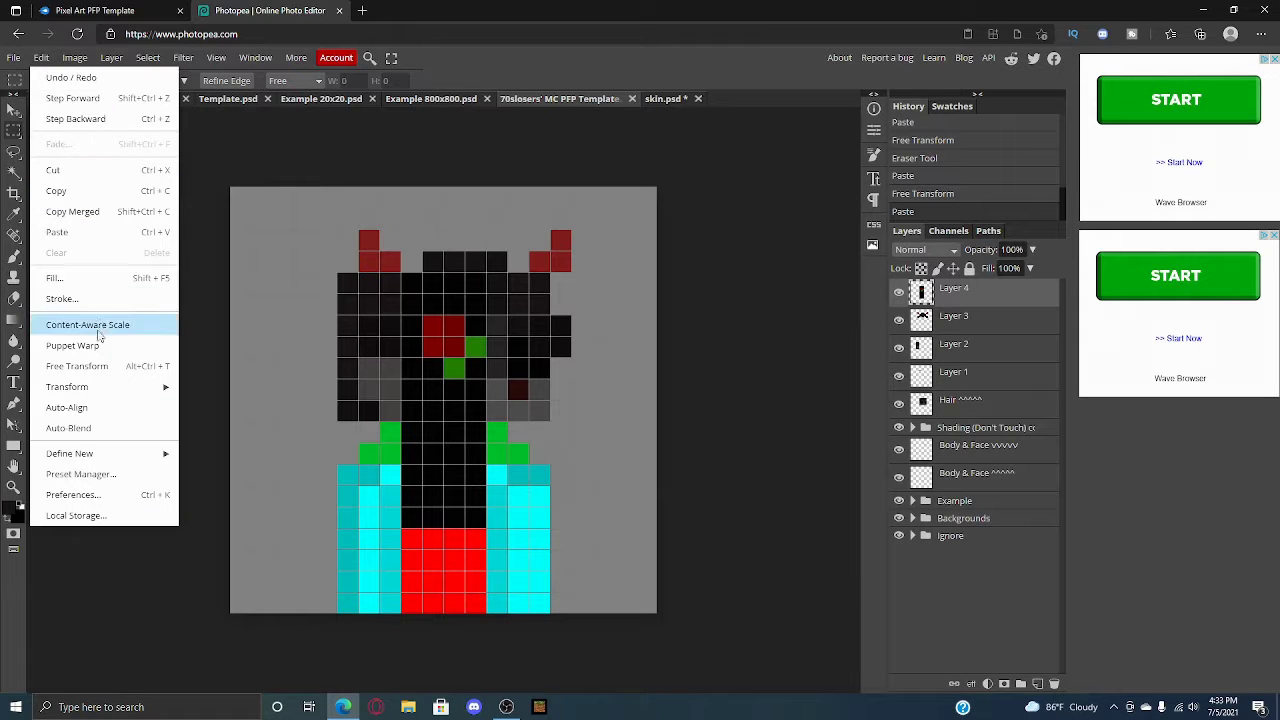
{"action": "left_click", "coordinate": [80, 367]}
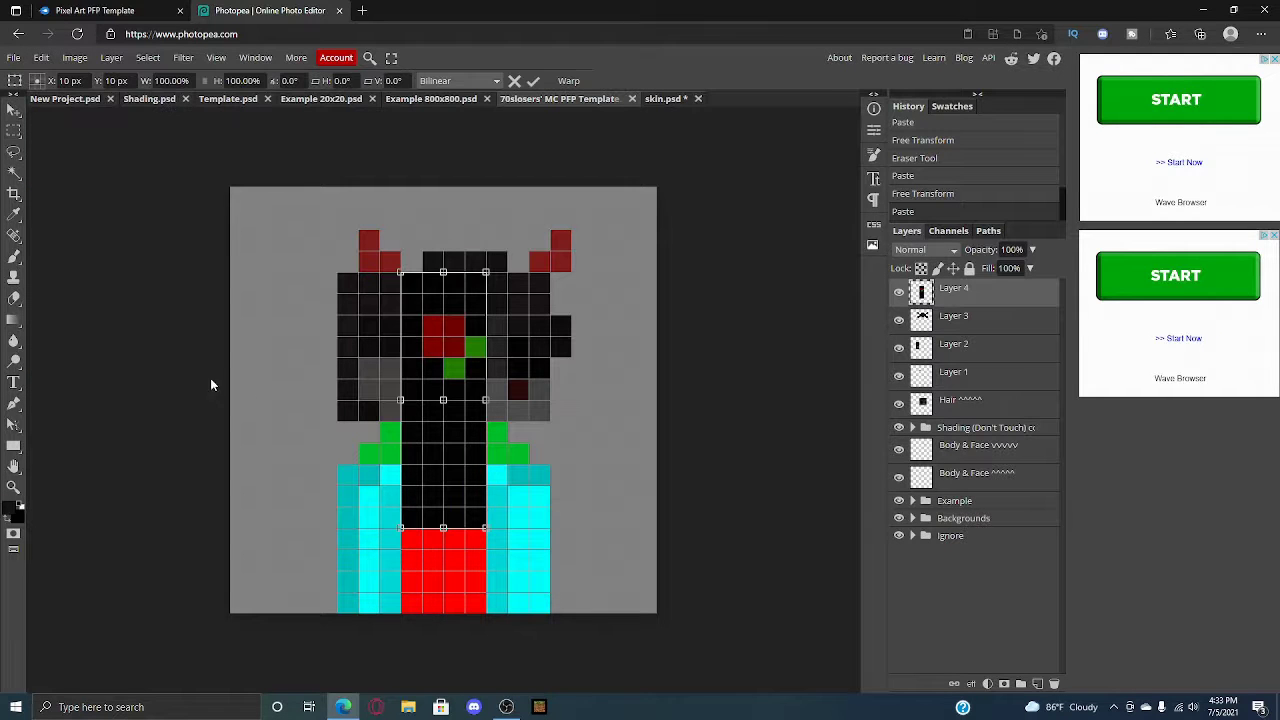
{"action": "left_click_drag", "start_coordinate": [511, 443], "coordinate": [443, 598]}
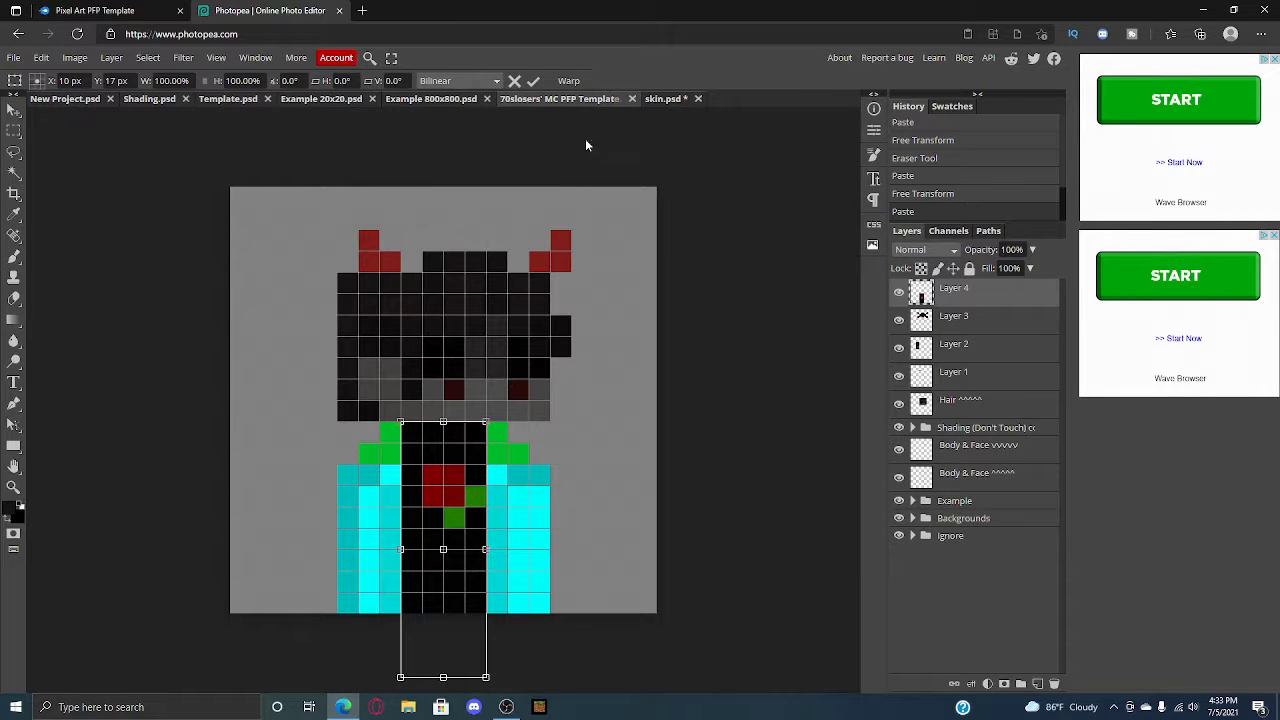
- Copy a three-pixel-wide, full-height strip of the skin's black arm section and paste it into the template
{"action": "left_click", "coordinate": [676, 101]}
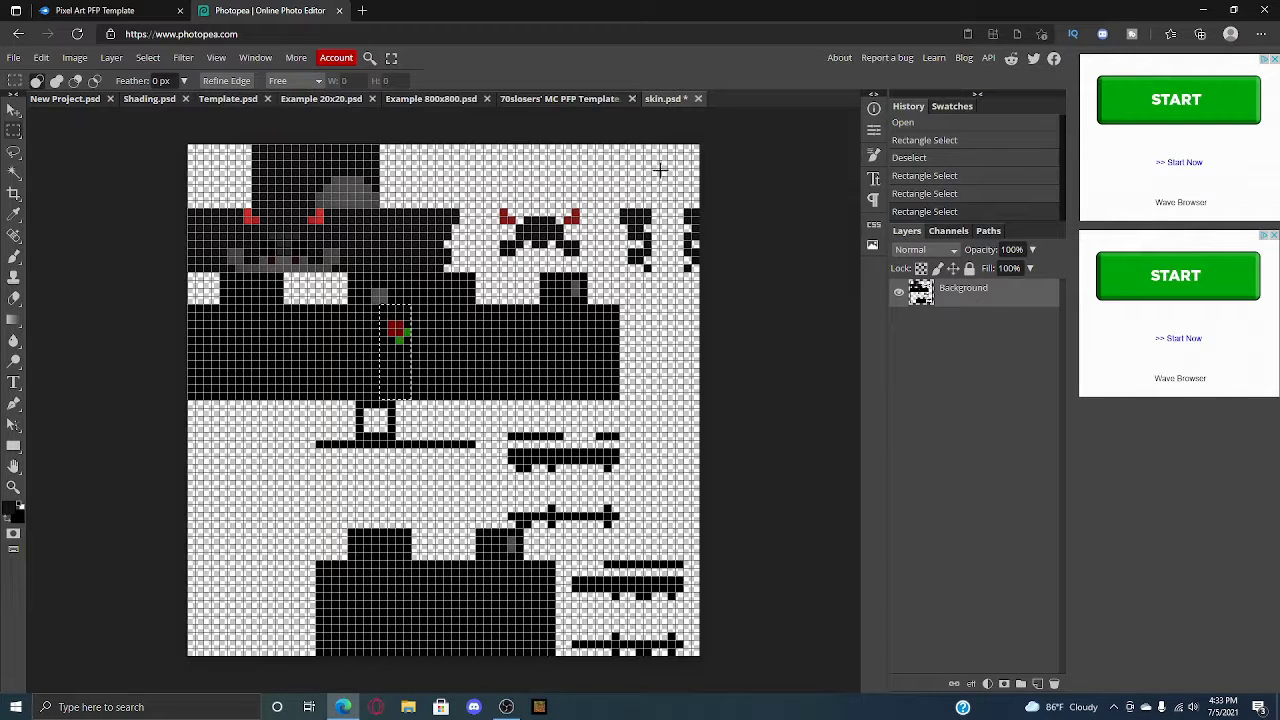
{"action": "key", "text": "ctrl+d"}
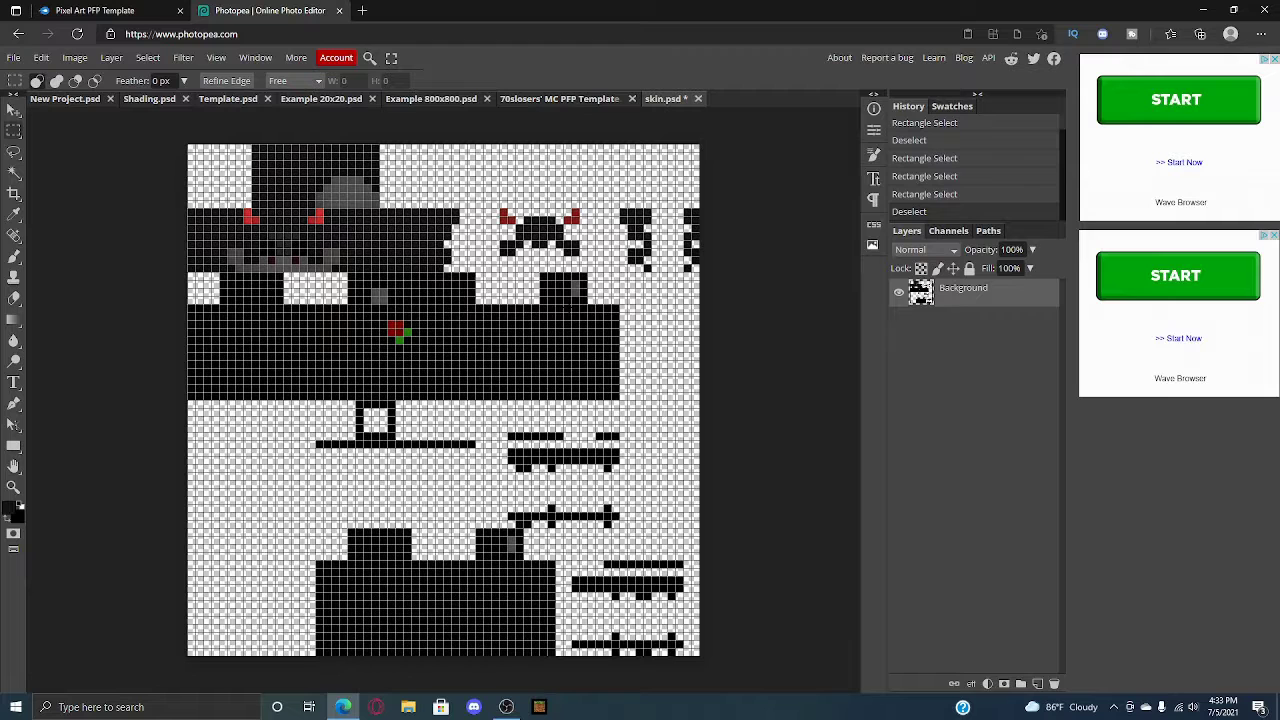
{"action": "mouse_move", "coordinate": [540, 303]}
{"action": "left_mouse_down"}
{"action": "mouse_move", "coordinate": [549, 400]}
{"action": "mouse_move", "coordinate": [563, 399]}
{"action": "left_mouse_up"}
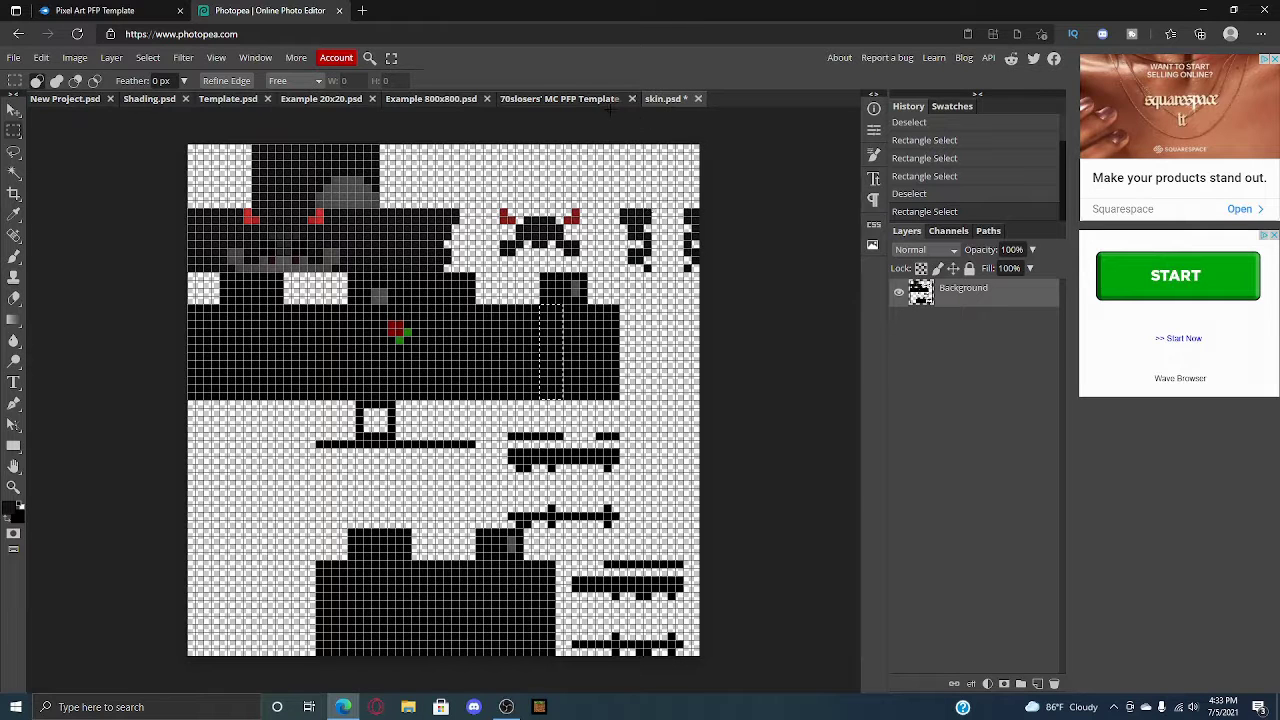
{"action": "left_click", "coordinate": [592, 101]}
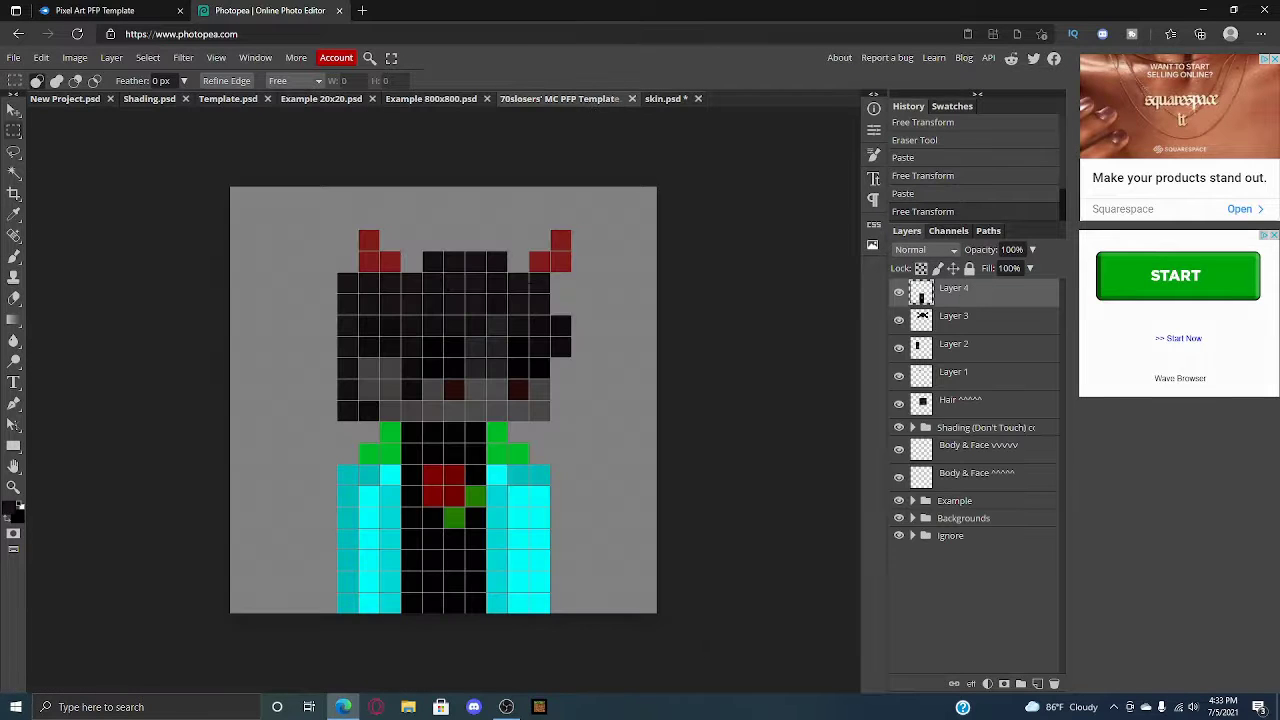
{"action": "key", "text": "ctrl+v"}
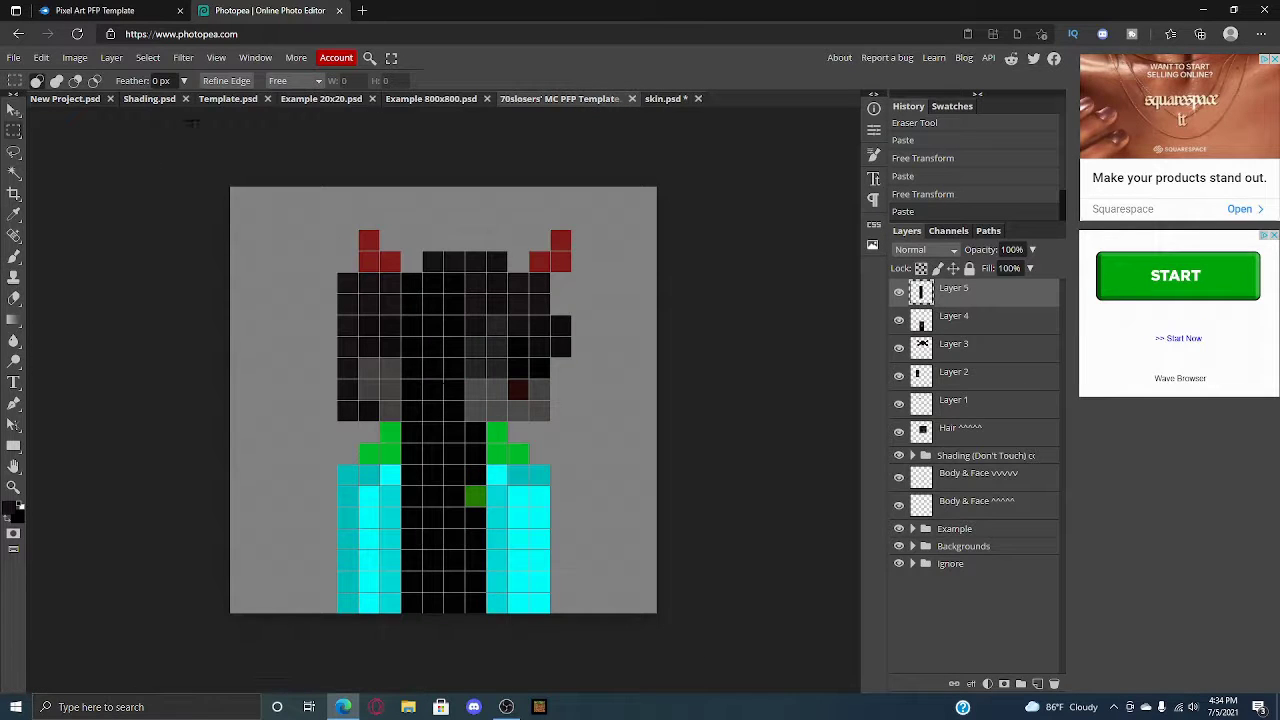
- Move the arm strip over the template's left cyan arm with Free Transform, its top edge touching the head
{"action": "left_click", "coordinate": [44, 58]}
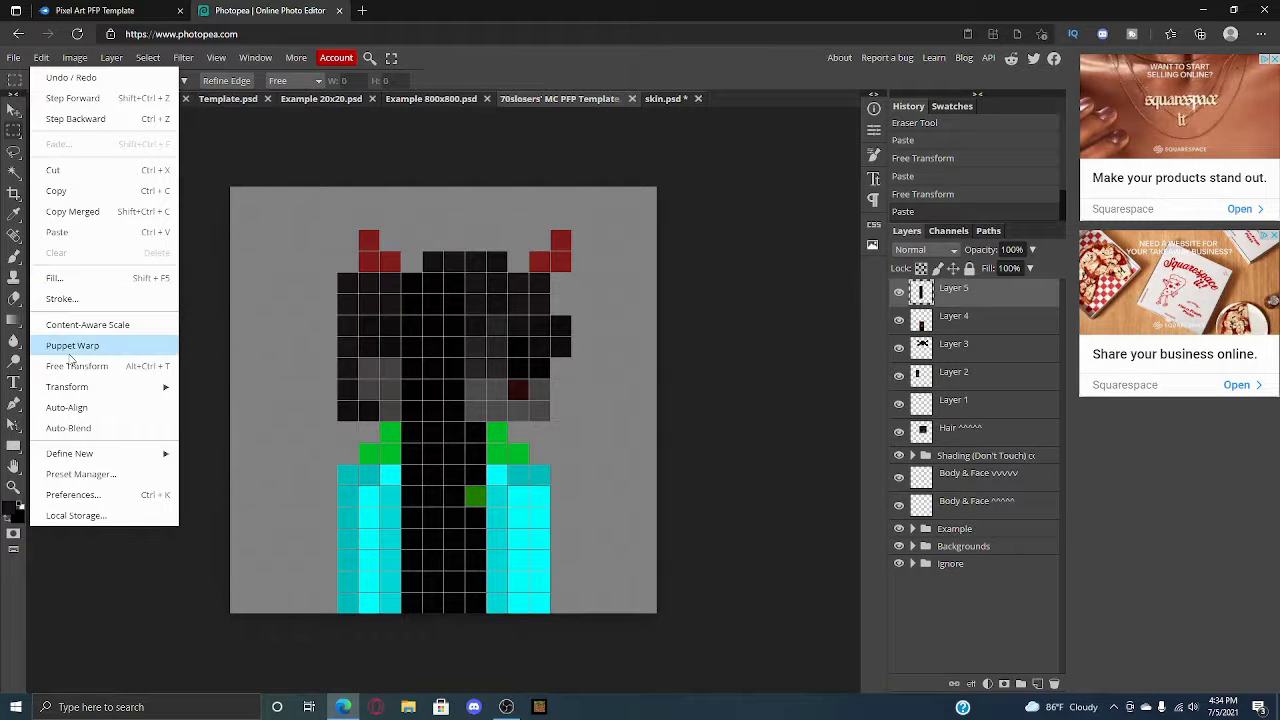
{"action": "left_click", "coordinate": [72, 366]}
{"action": "left_click_drag", "start_coordinate": [430, 445], "coordinate": [360, 638]}
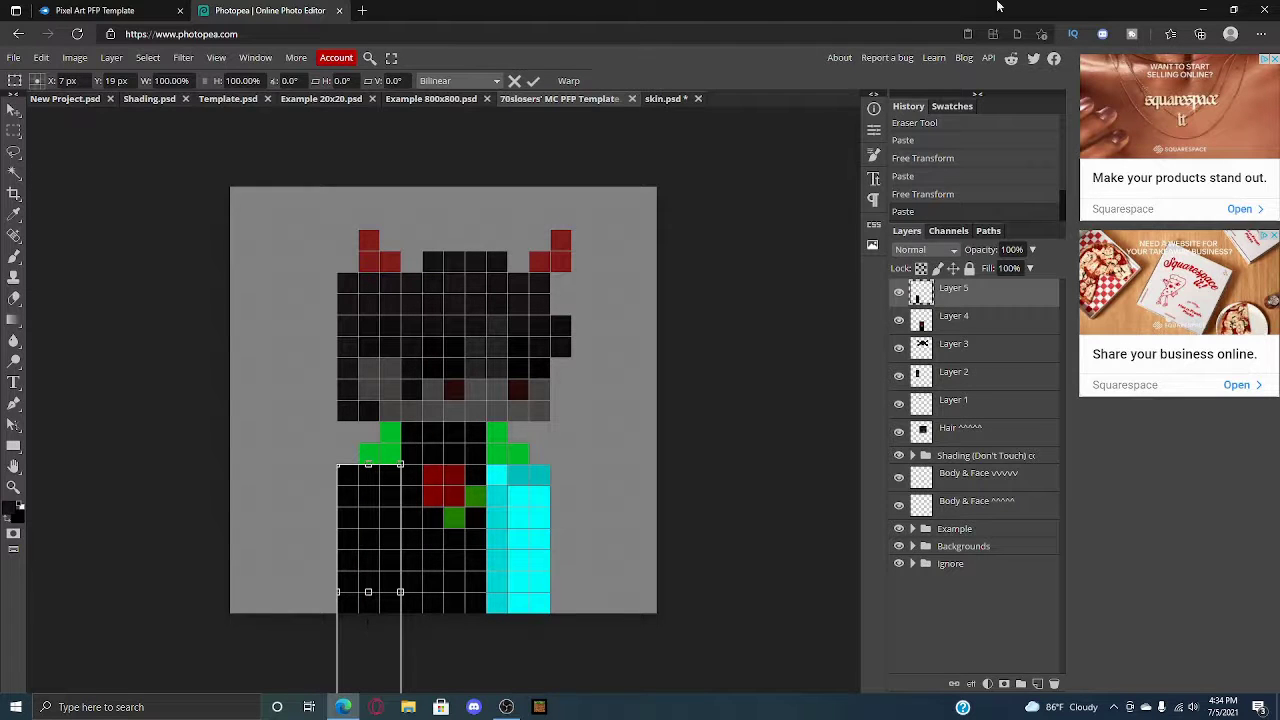
{"action": "key", "text": "Up"}
{"action": "key", "text": "Up"}
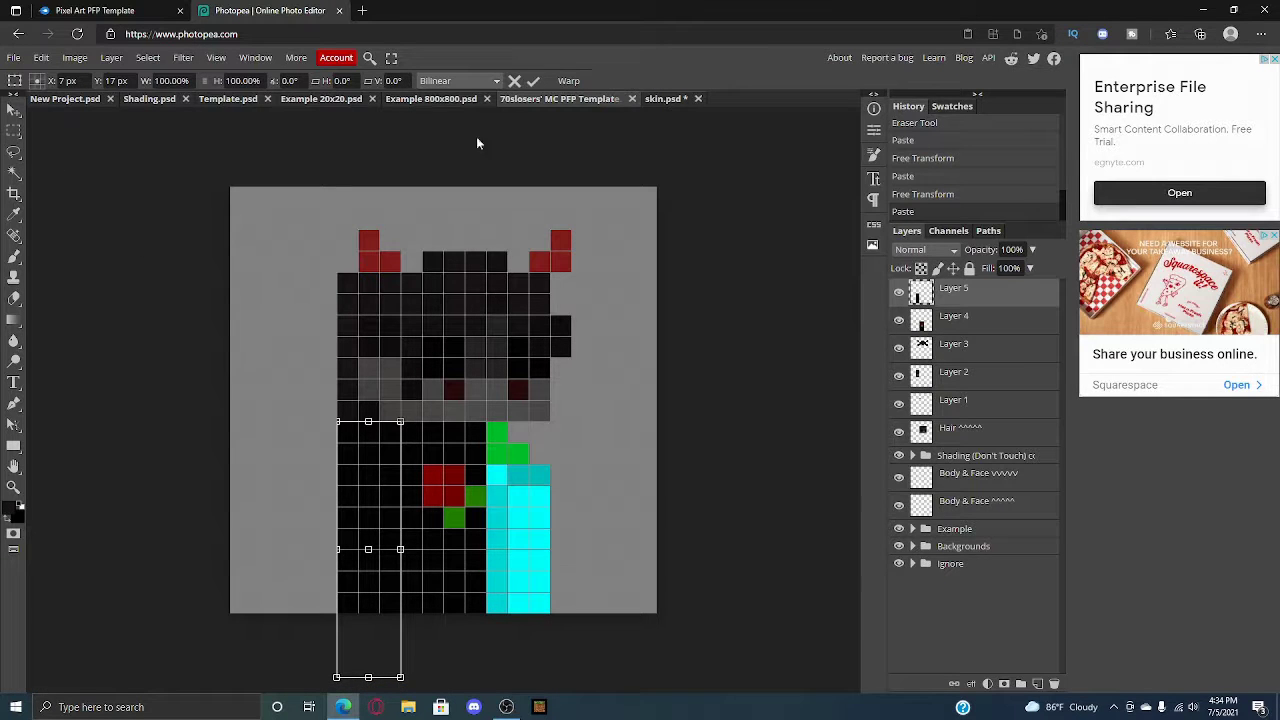
{"action": "left_click", "coordinate": [533, 80]}
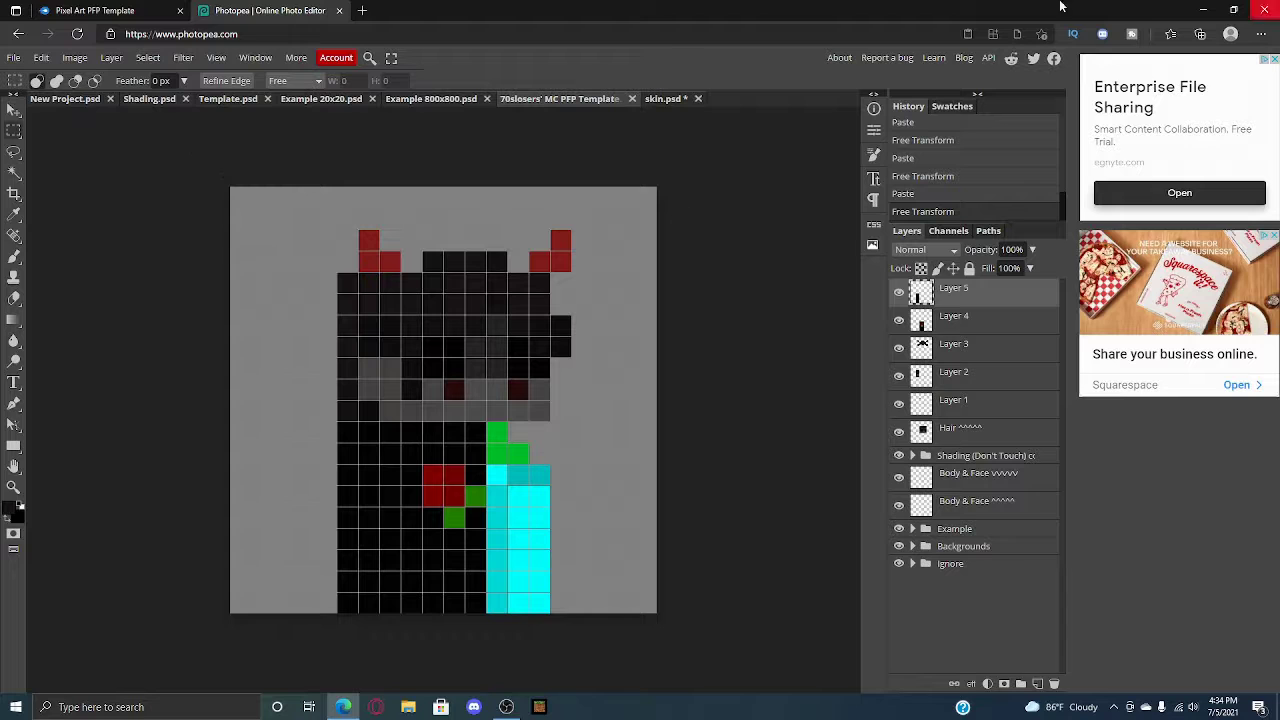
- Erase the three outer pixels above the left shoulder so the black strip follows the template's stepped neckline
{"action": "left_click", "coordinate": [9, 298]}
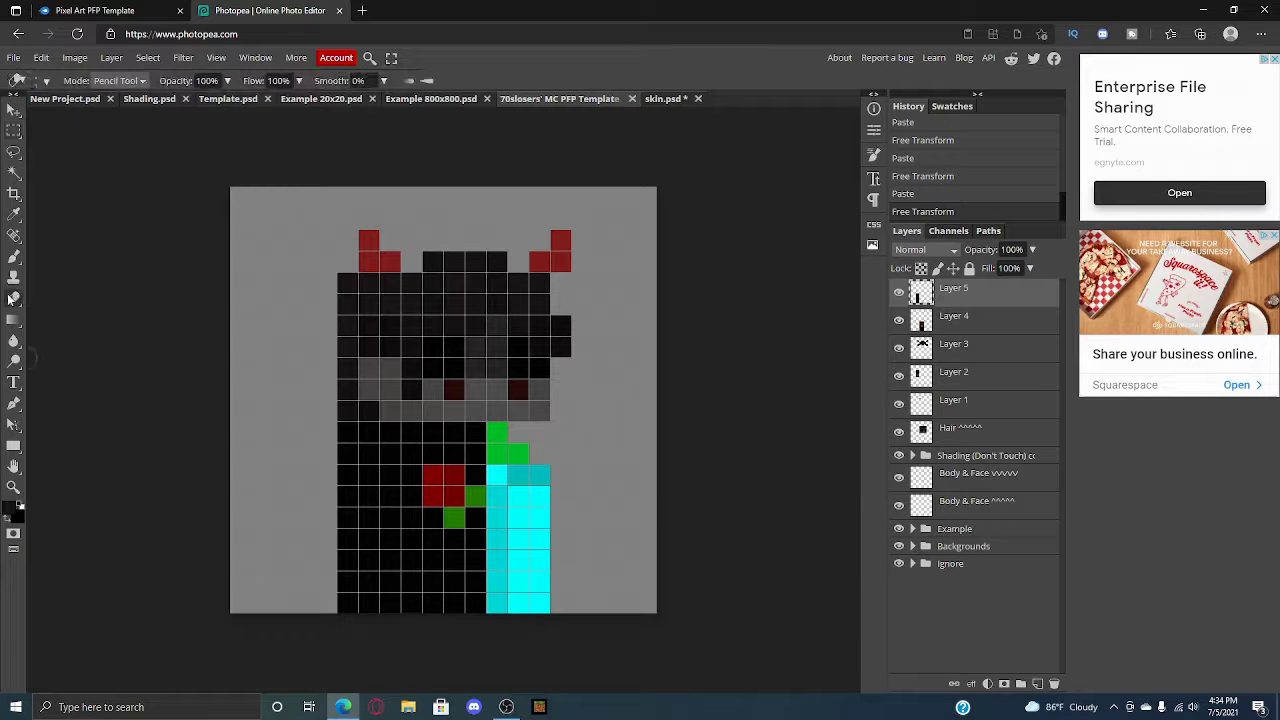
{"action": "left_click", "coordinate": [366, 432]}
{"action": "left_click", "coordinate": [348, 433]}
{"action": "left_click", "coordinate": [348, 454]}
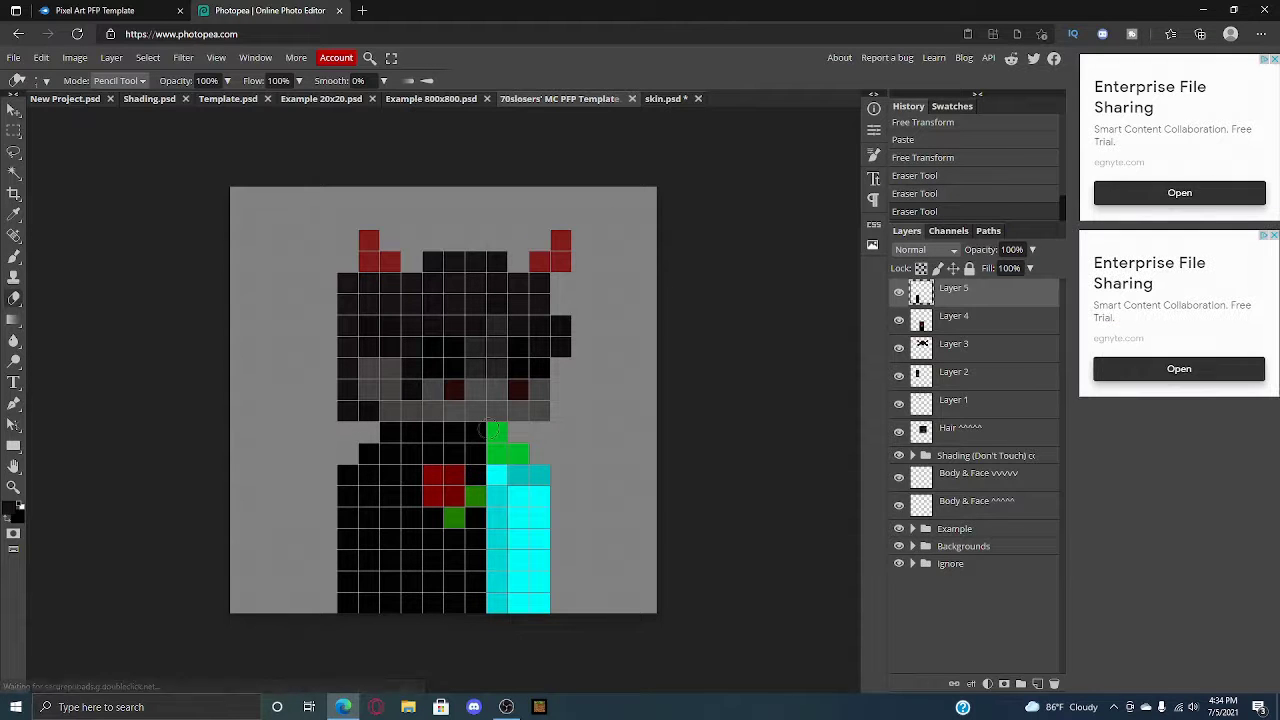
- Paste the arm strip again and move it over the template's right cyan arm with Free Transform, directly beneath the head
{"action": "key", "text": "ctrl+v"}
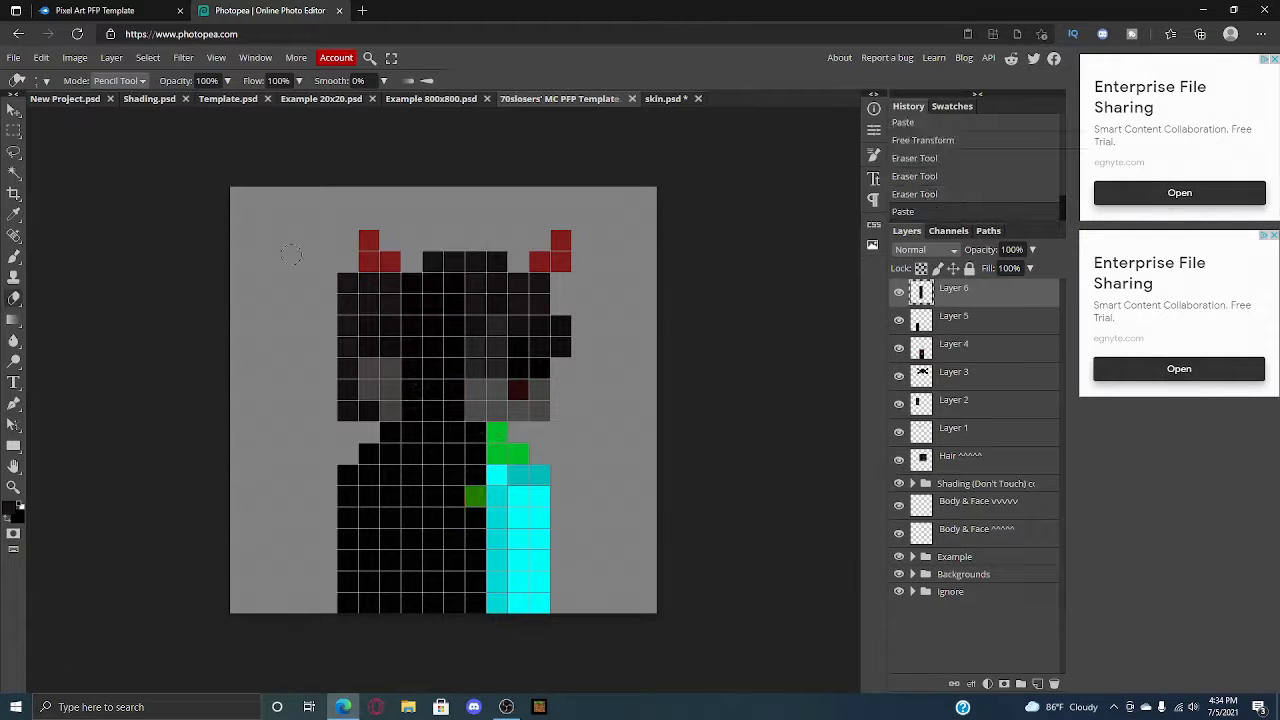
{"action": "left_click", "coordinate": [41, 57]}
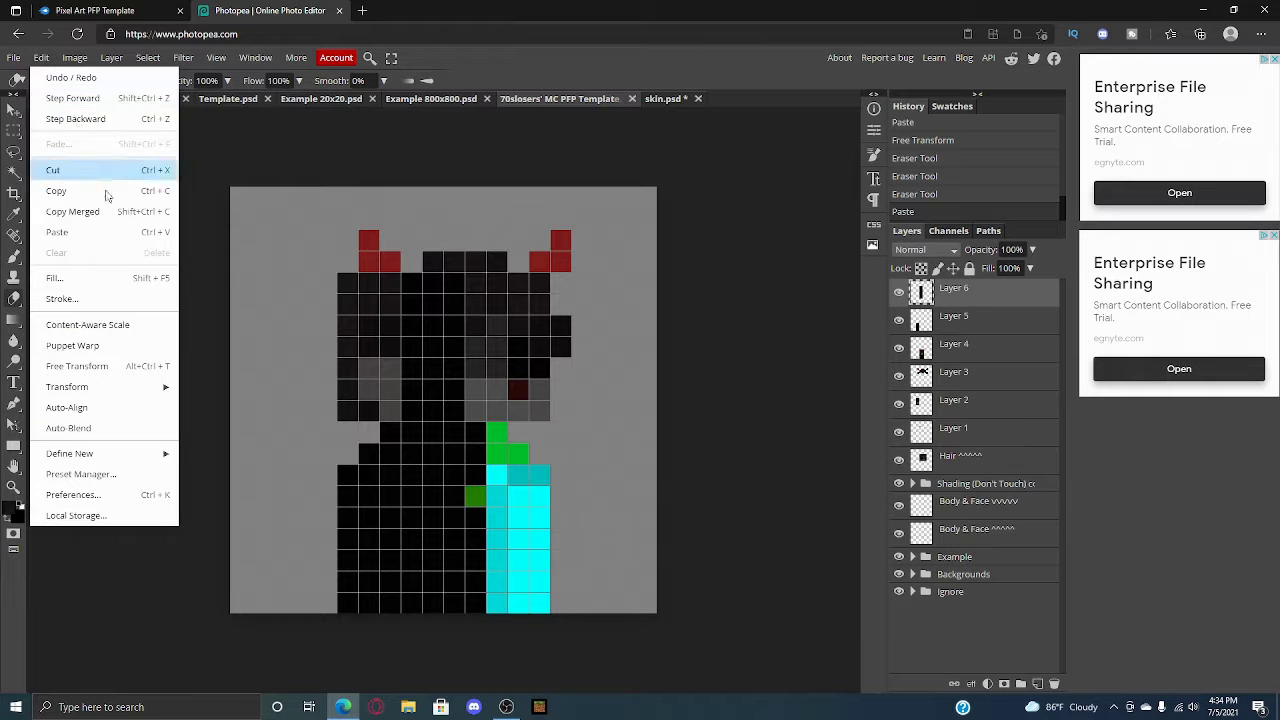
{"action": "left_click", "coordinate": [93, 368]}
{"action": "left_click_drag", "start_coordinate": [445, 461], "coordinate": [521, 603]}
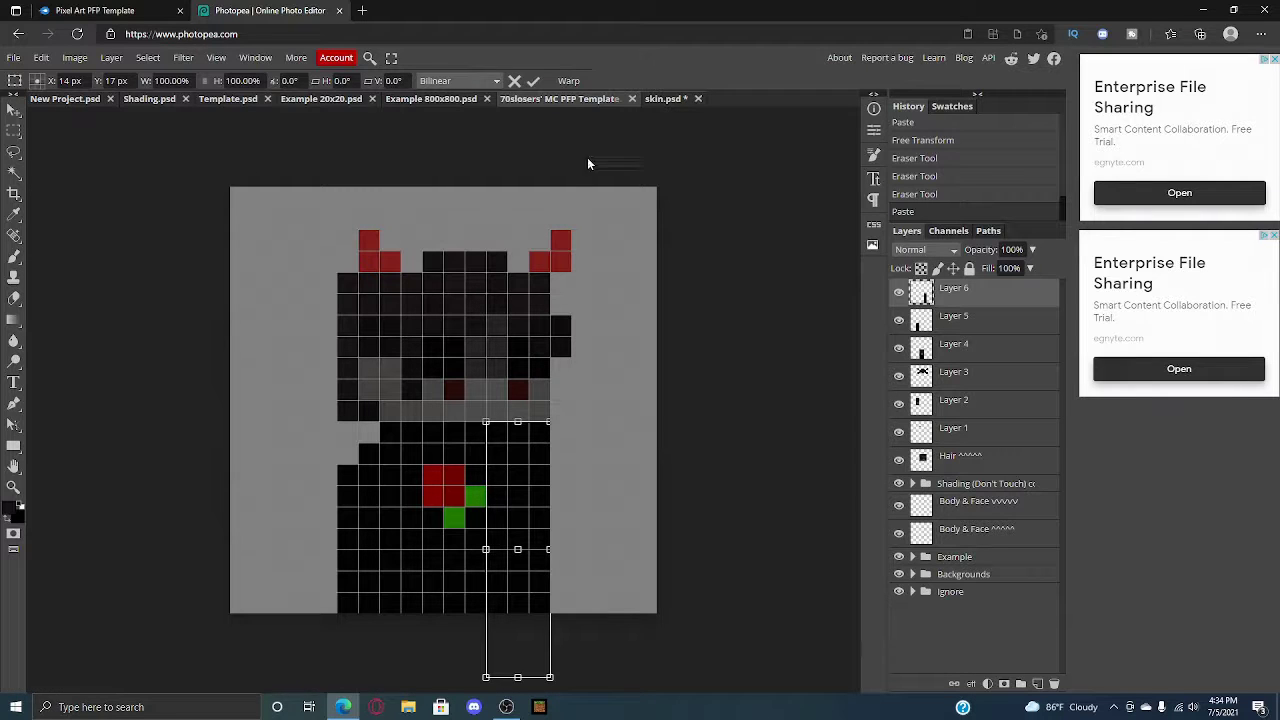
{"action": "left_click", "coordinate": [533, 80]}
- Erase the three outer pixels above the right shoulder to match the stepped neckline on the other side
{"action": "left_click", "coordinate": [539, 432]}
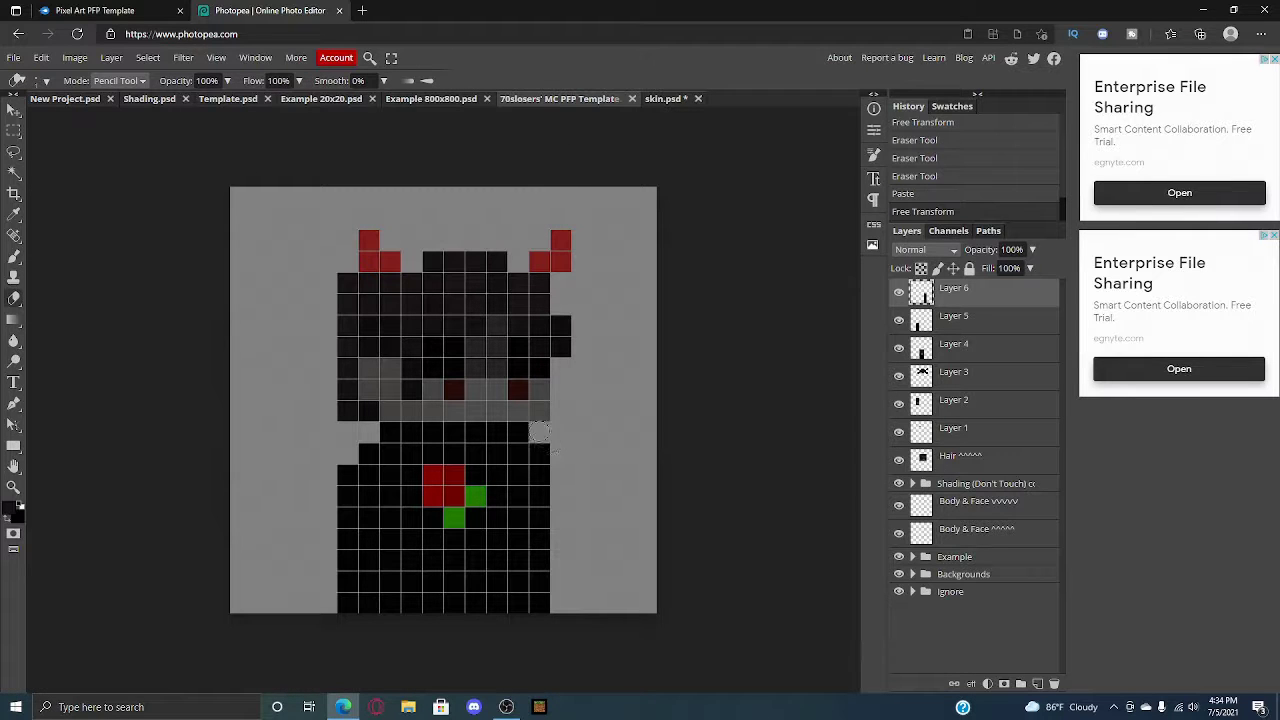
{"action": "left_click", "coordinate": [539, 453]}
{"action": "left_click", "coordinate": [517, 432]}
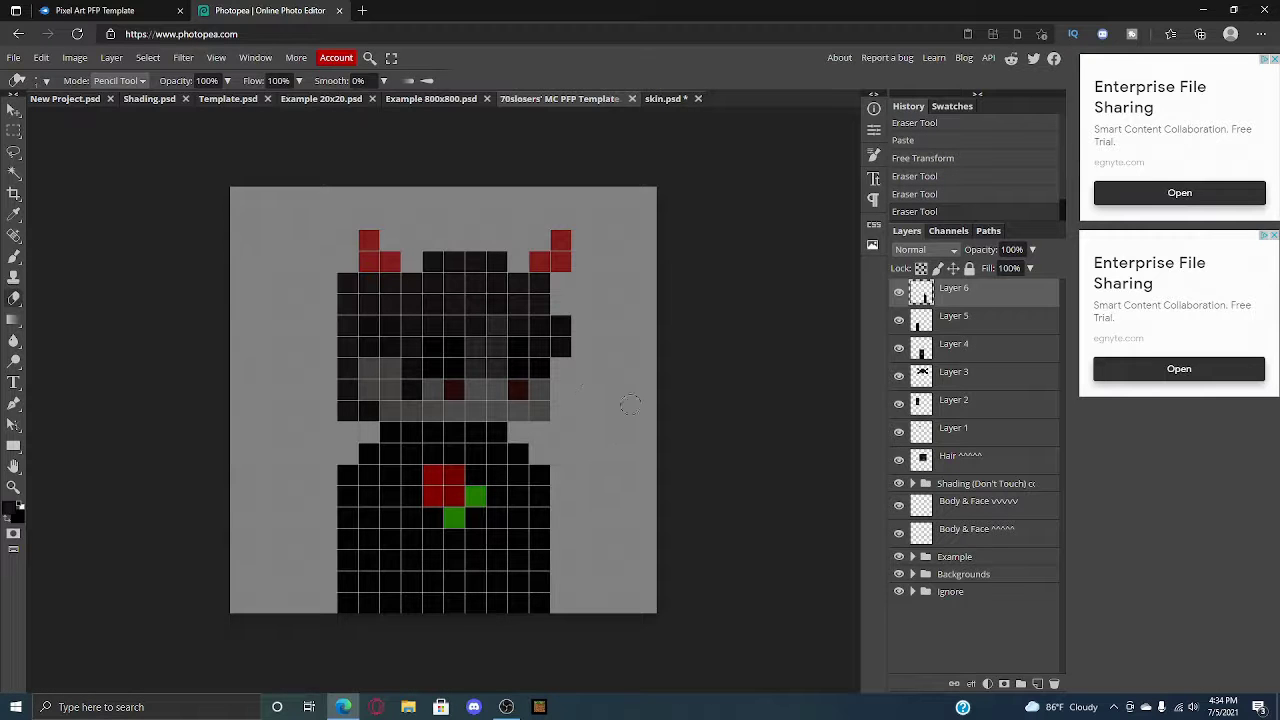
- Try other colour layers from the Backgrounds group, including blue, in place of the grey one, and restore the grey background
{"action": "left_click", "coordinate": [913, 574]}
{"action": "scroll", "coordinate": [940, 597], "scroll_direction": "down", "scroll_amount": 2}
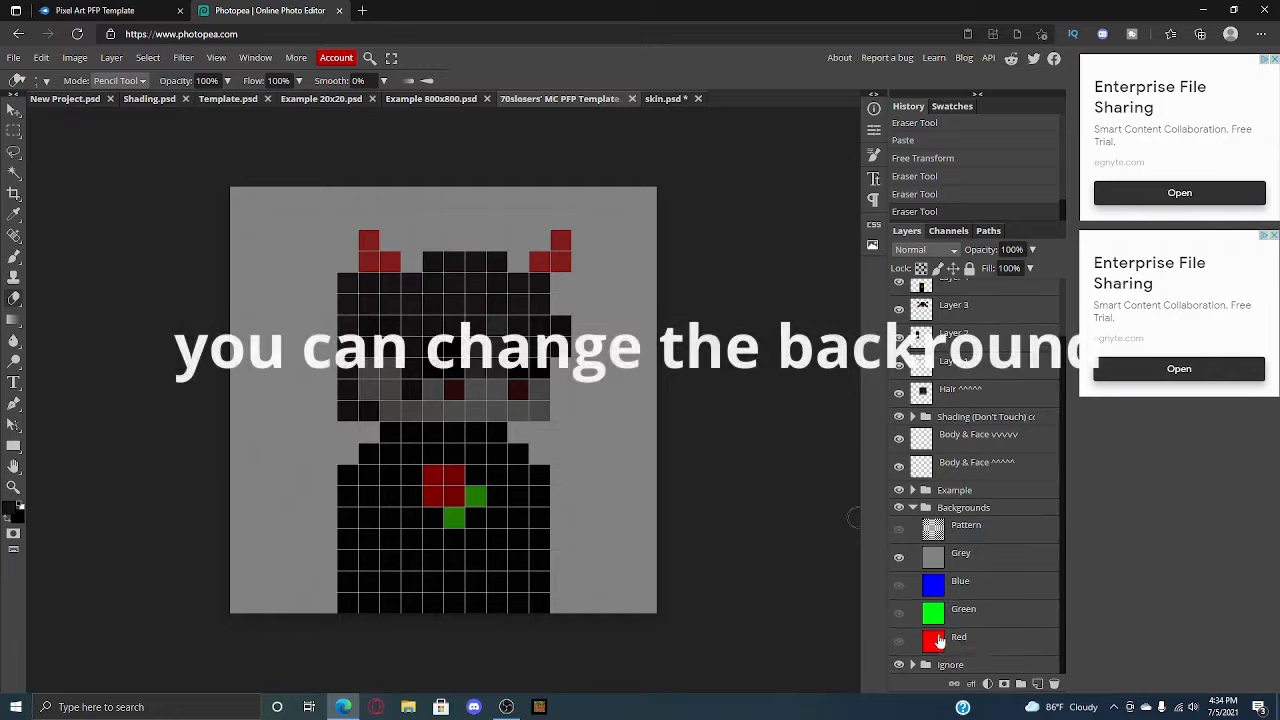
{"action": "left_click", "coordinate": [898, 557]}
{"action": "left_click", "coordinate": [899, 641]}
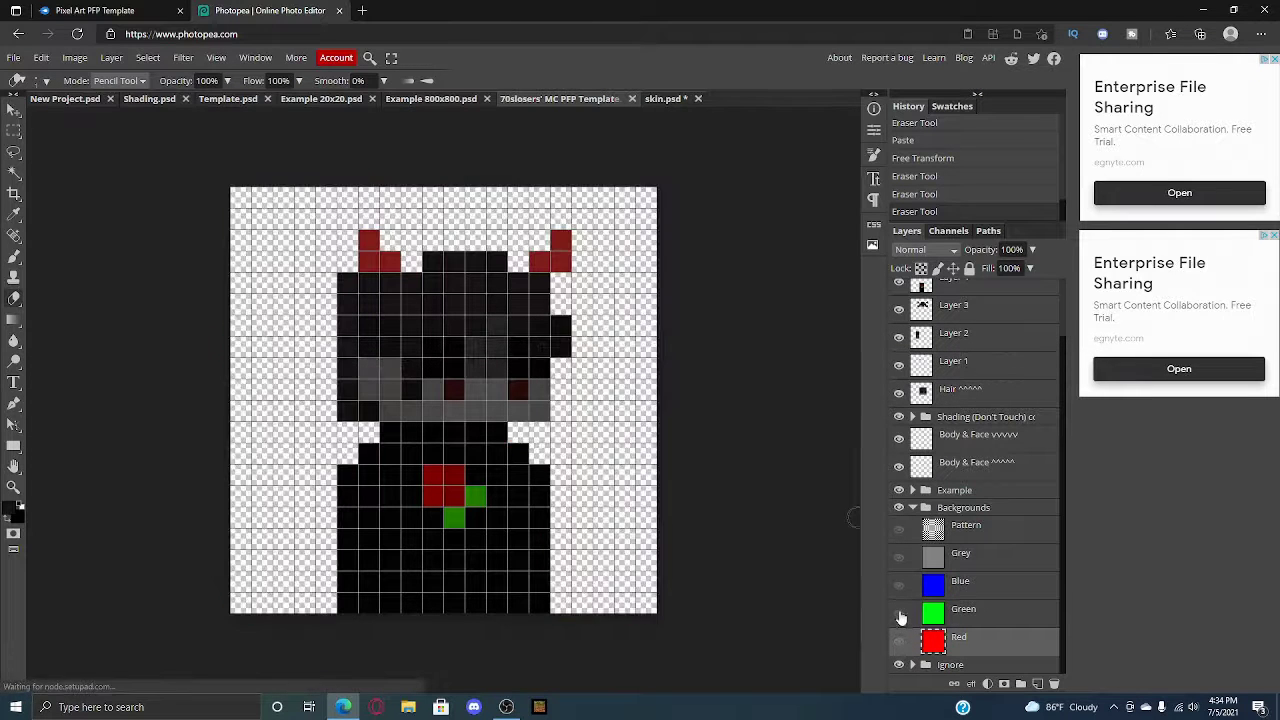
{"action": "left_click", "coordinate": [899, 613]}
{"action": "left_click", "coordinate": [900, 607]}
{"action": "left_click", "coordinate": [899, 587]}
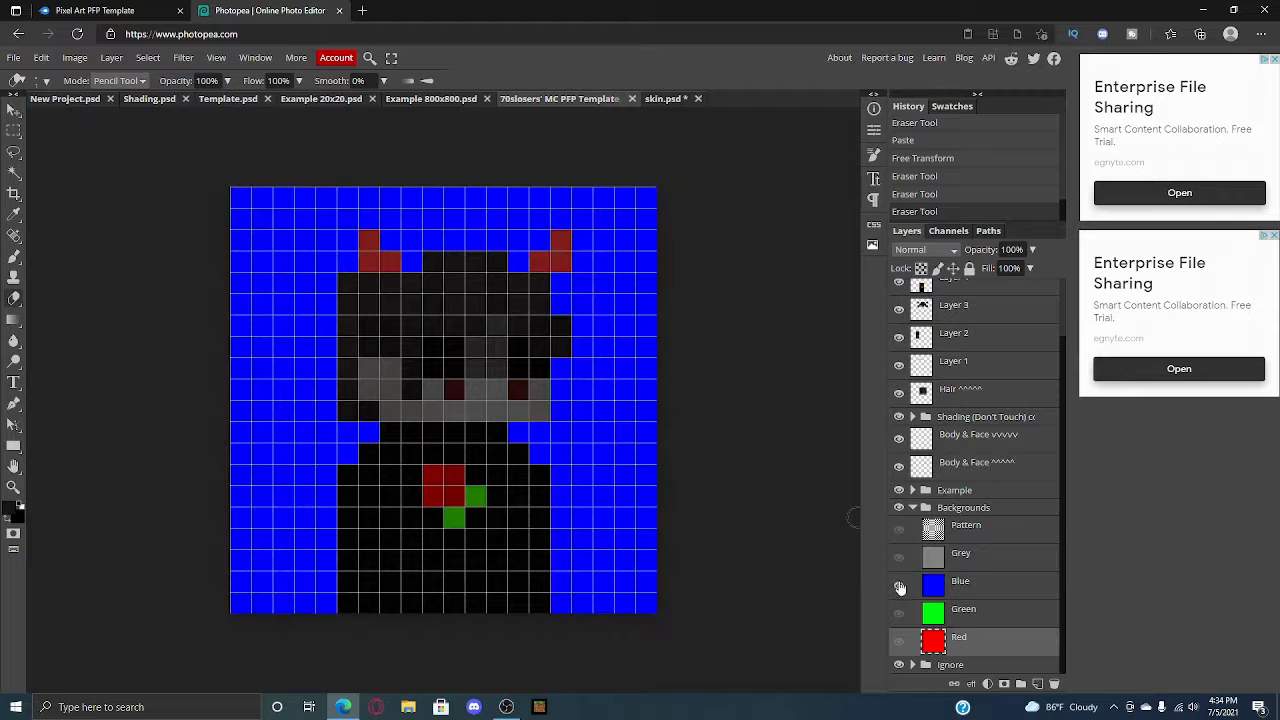
{"action": "left_click", "coordinate": [899, 585]}
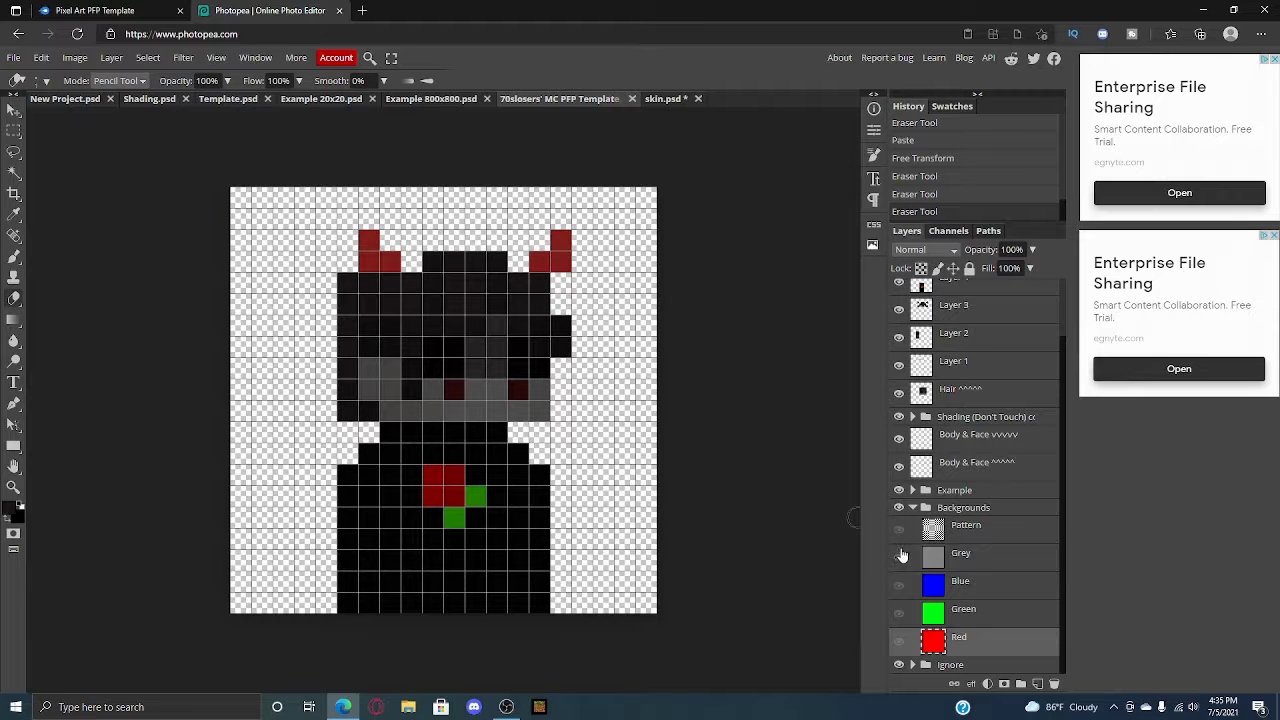
{"action": "left_click", "coordinate": [899, 557]}
{"action": "left_click", "coordinate": [899, 557]}
{"action": "left_click", "coordinate": [899, 557]}
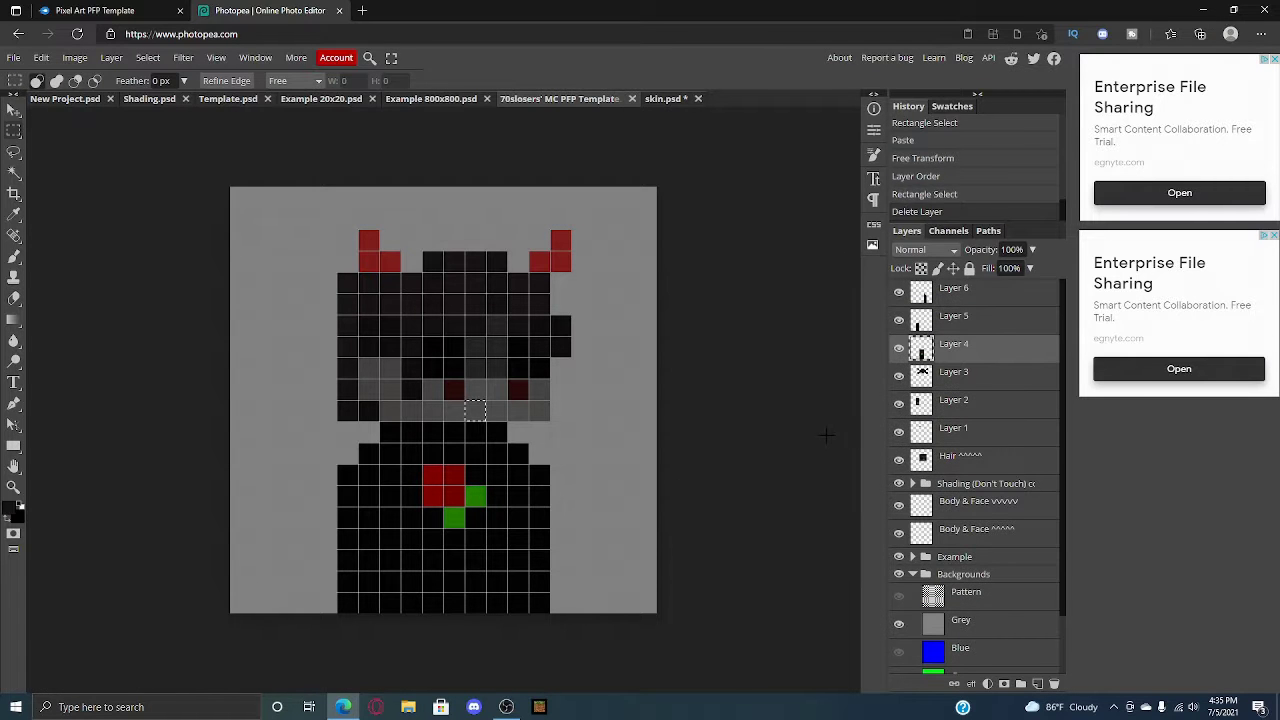
- Clear the old selection, copy two adjacent grey chin pixels from the face's bottom row on the Hair layer, and paste them as a new layer
{"action": "left_click", "coordinate": [826, 434]}
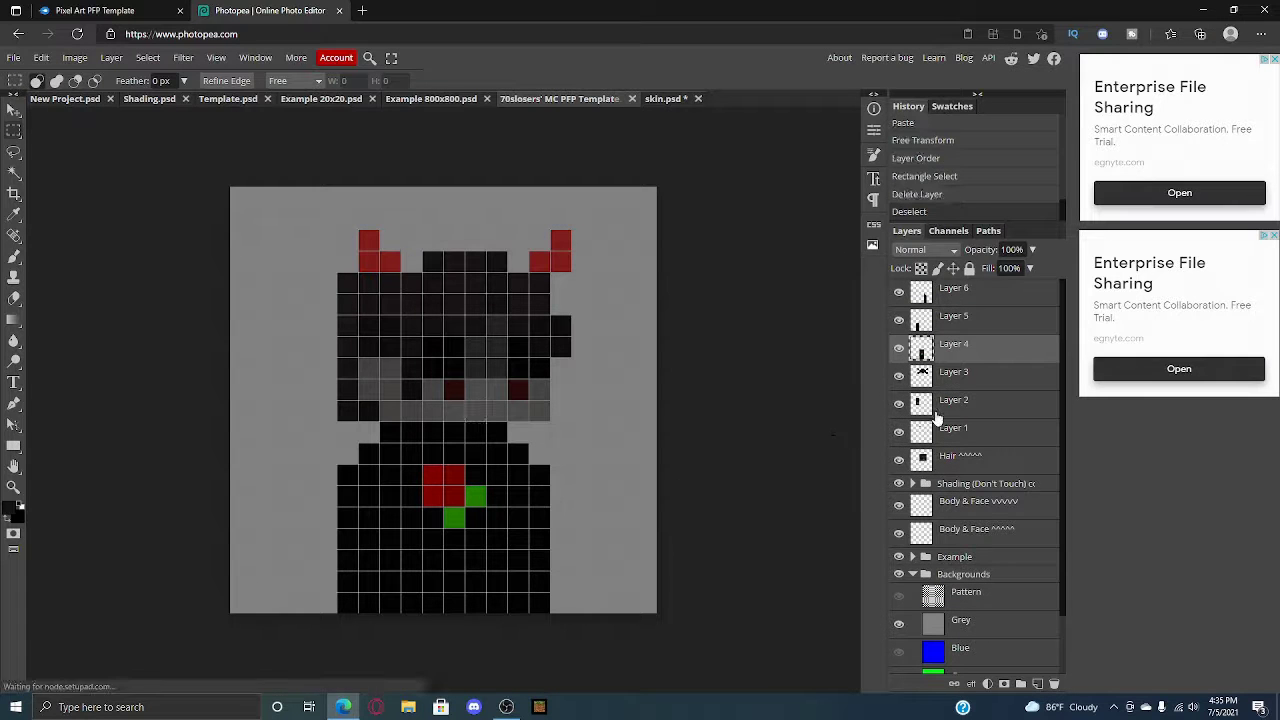
{"action": "scroll", "coordinate": [948, 403], "scroll_direction": "down", "scroll_amount": 1}
{"action": "left_click", "coordinate": [938, 405]}
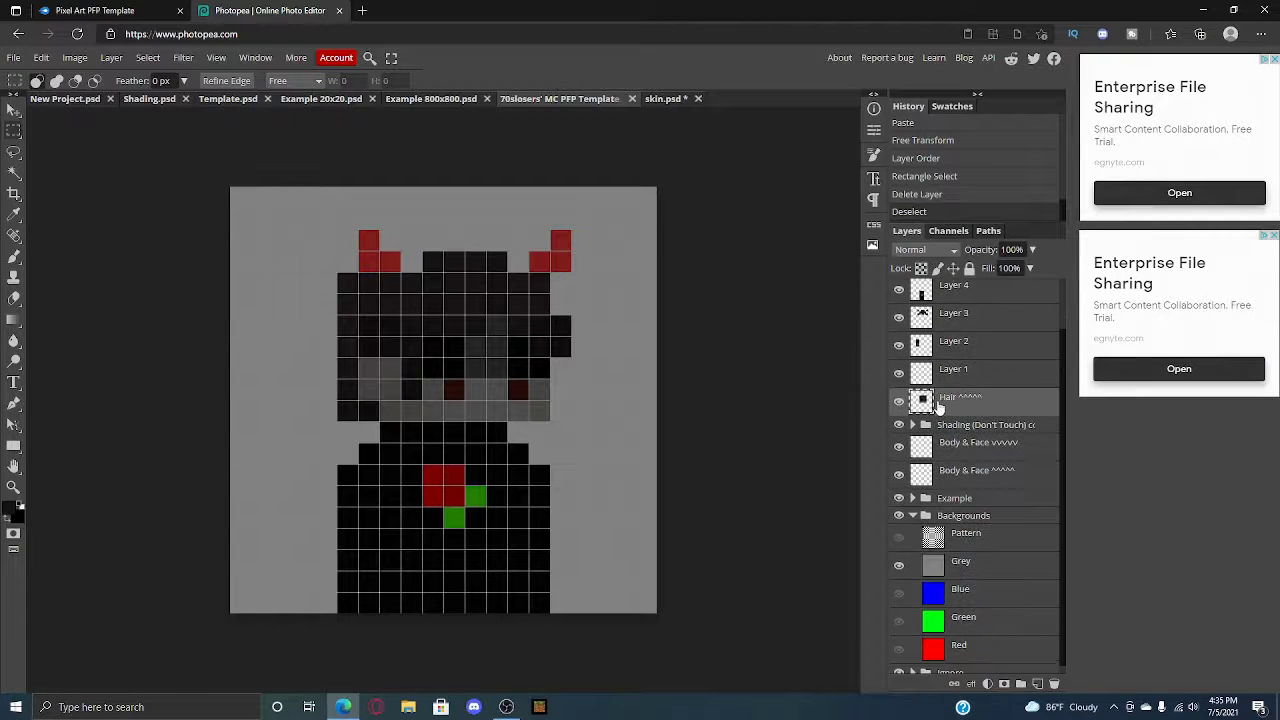
{"action": "left_click_drag", "start_coordinate": [422, 402], "coordinate": [464, 412]}
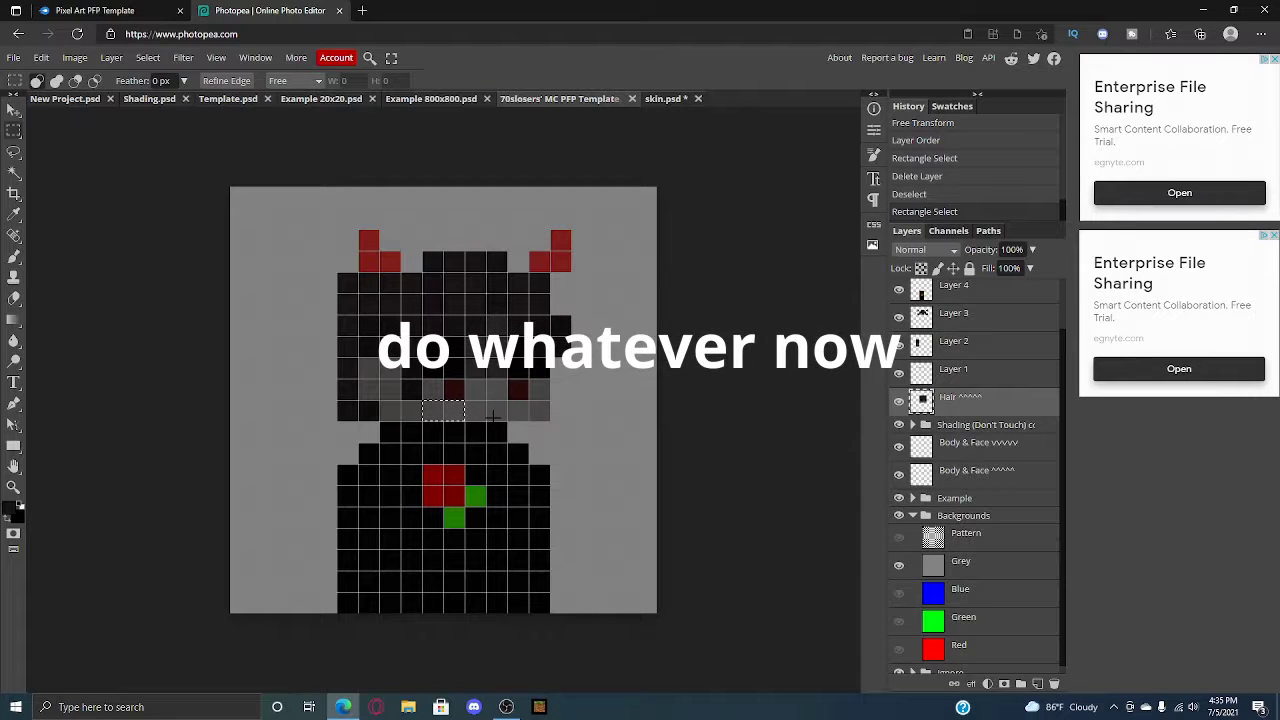
{"action": "key", "text": "ctrl+v"}
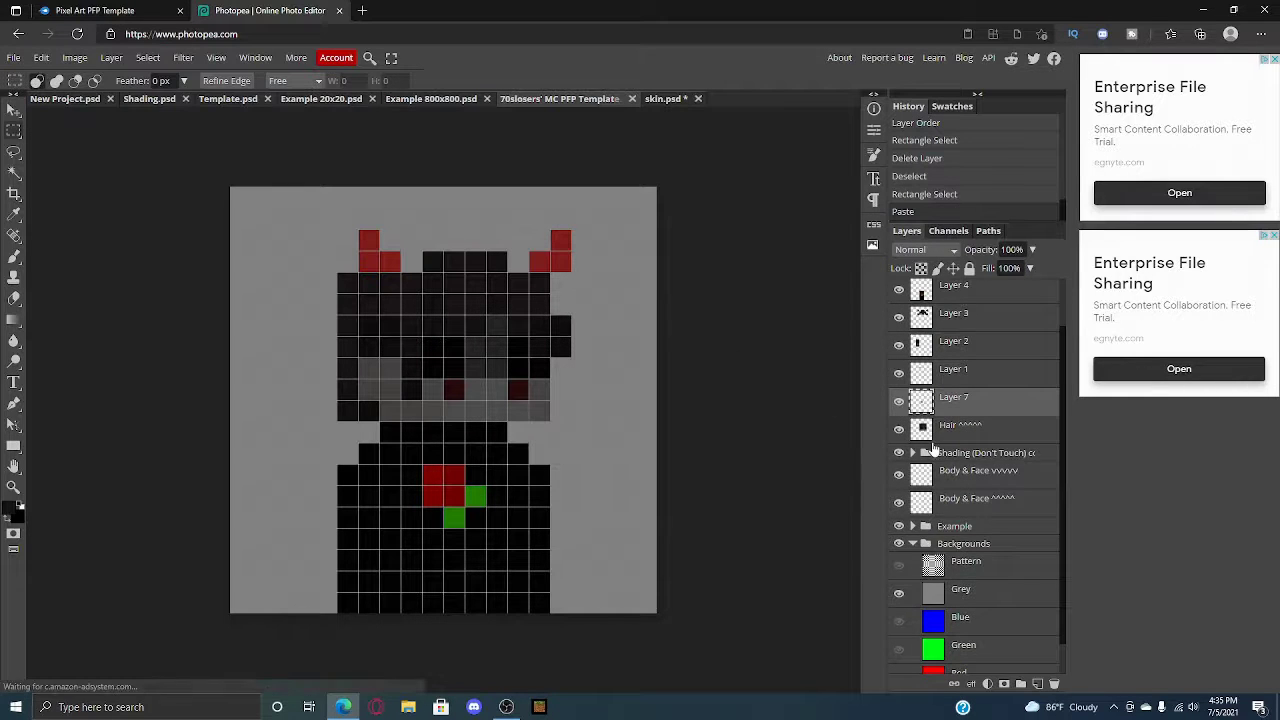
- Move the pasted chin-pixel layer up the layer stack so it sits directly above the torso's Layer 4
{"action": "scroll", "coordinate": [933, 449], "scroll_direction": "up", "scroll_amount": 1}
{"action": "left_click_drag", "start_coordinate": [934, 456], "coordinate": [945, 368]}
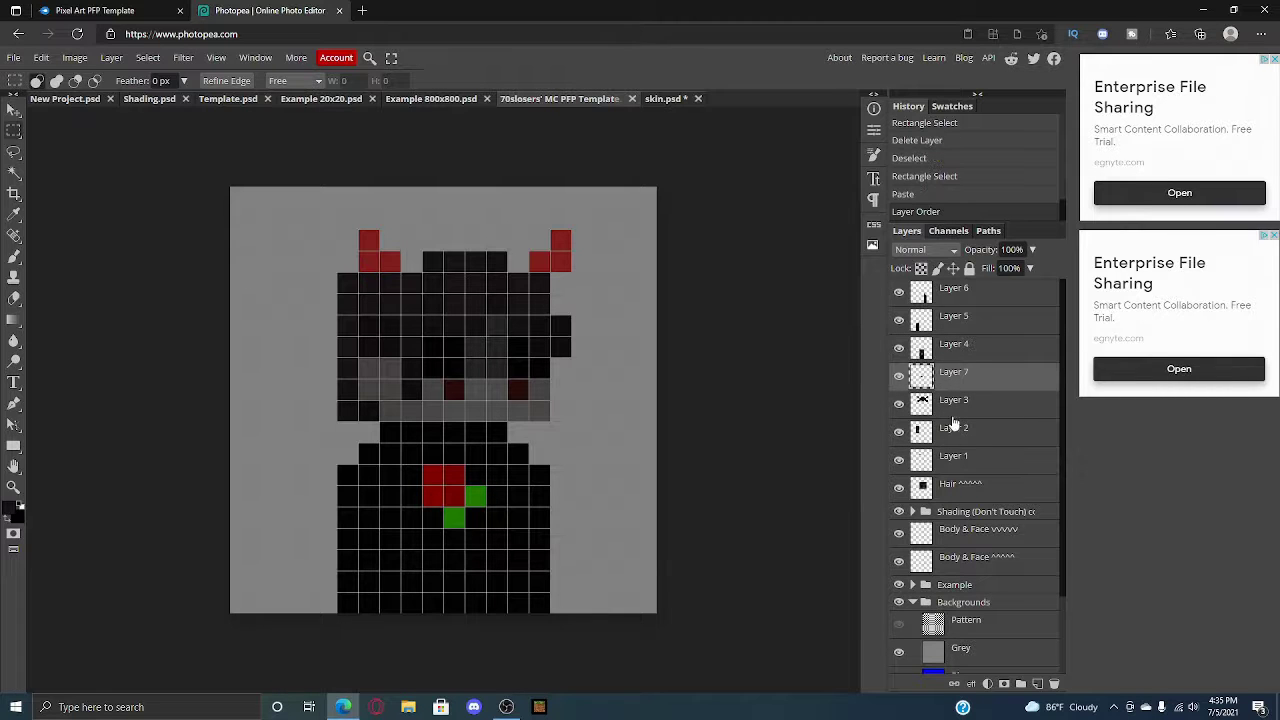
{"action": "left_click_drag", "start_coordinate": [946, 378], "coordinate": [943, 340]}
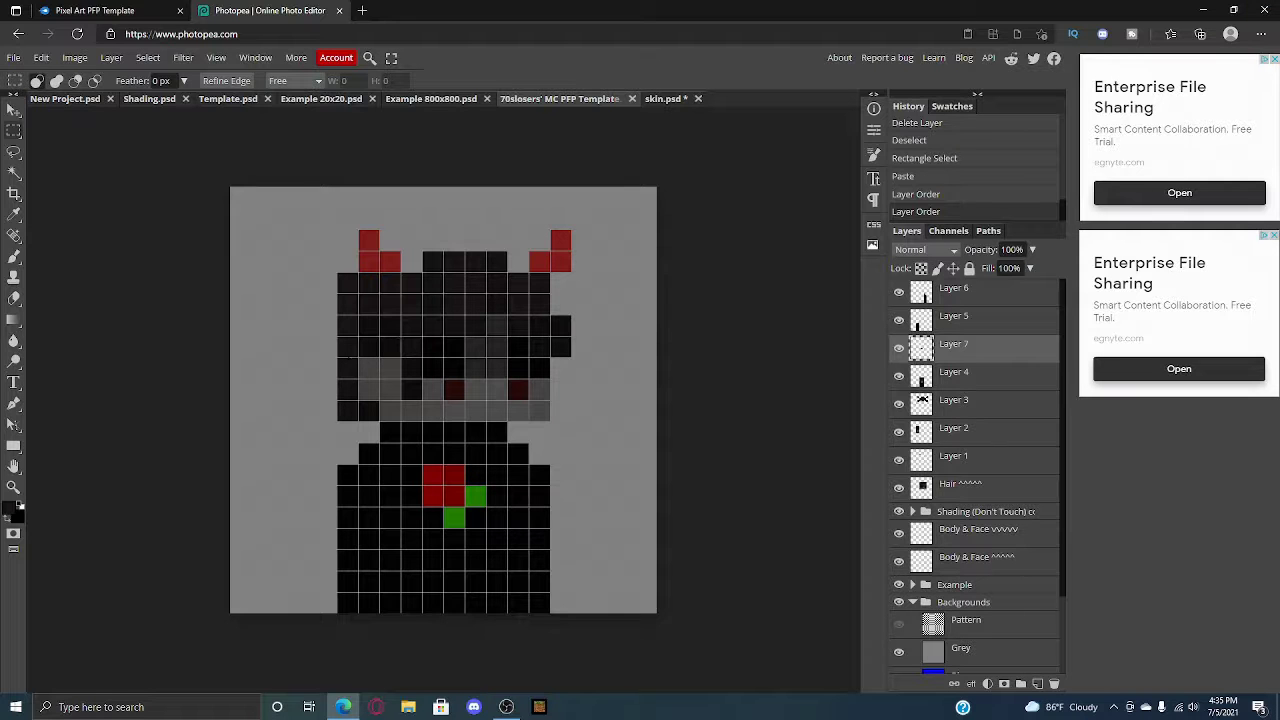
- Move the pasted grey pixels one pixel down with Free Transform to form a neck directly beneath the chin
{"action": "left_click", "coordinate": [41, 57]}
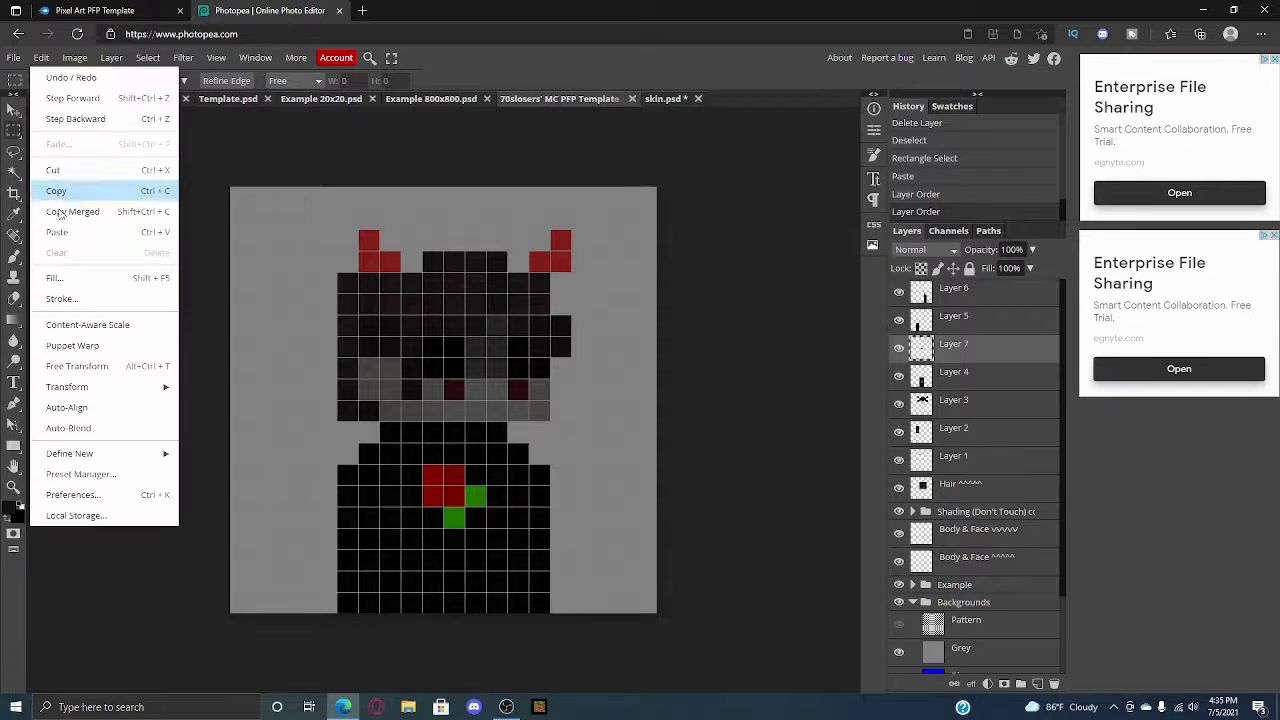
{"action": "left_click", "coordinate": [76, 366]}
{"action": "left_click_drag", "start_coordinate": [455, 420], "coordinate": [460, 440]}
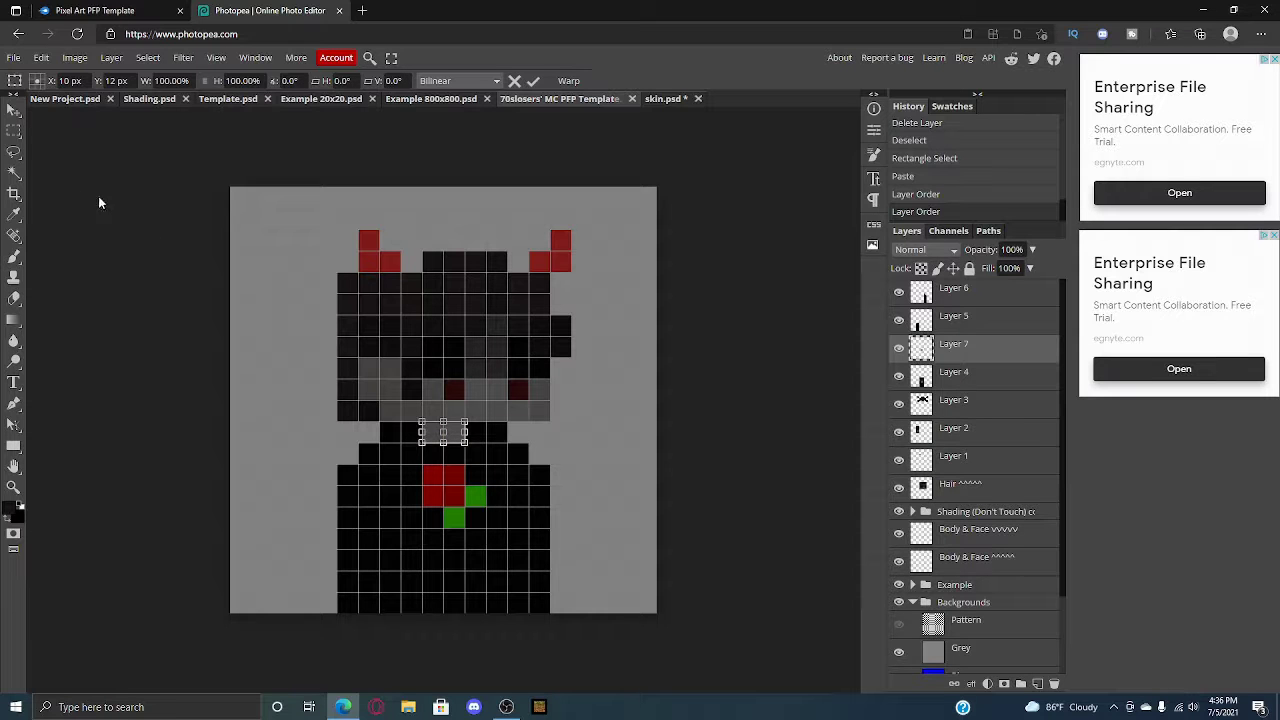
{"action": "left_click", "coordinate": [14, 130]}
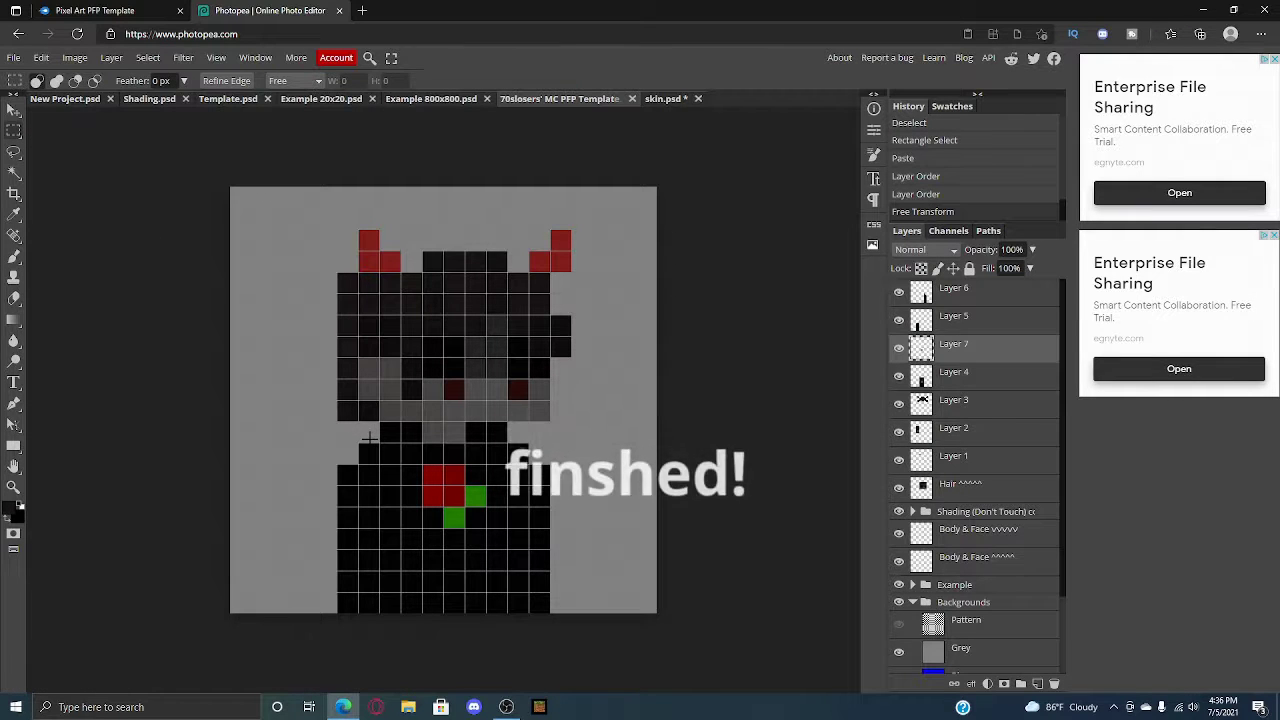
- Export the profile picture as a 20 × 20 px PNG at 100% quality and save it
{"action": "left_click", "coordinate": [14, 58]}
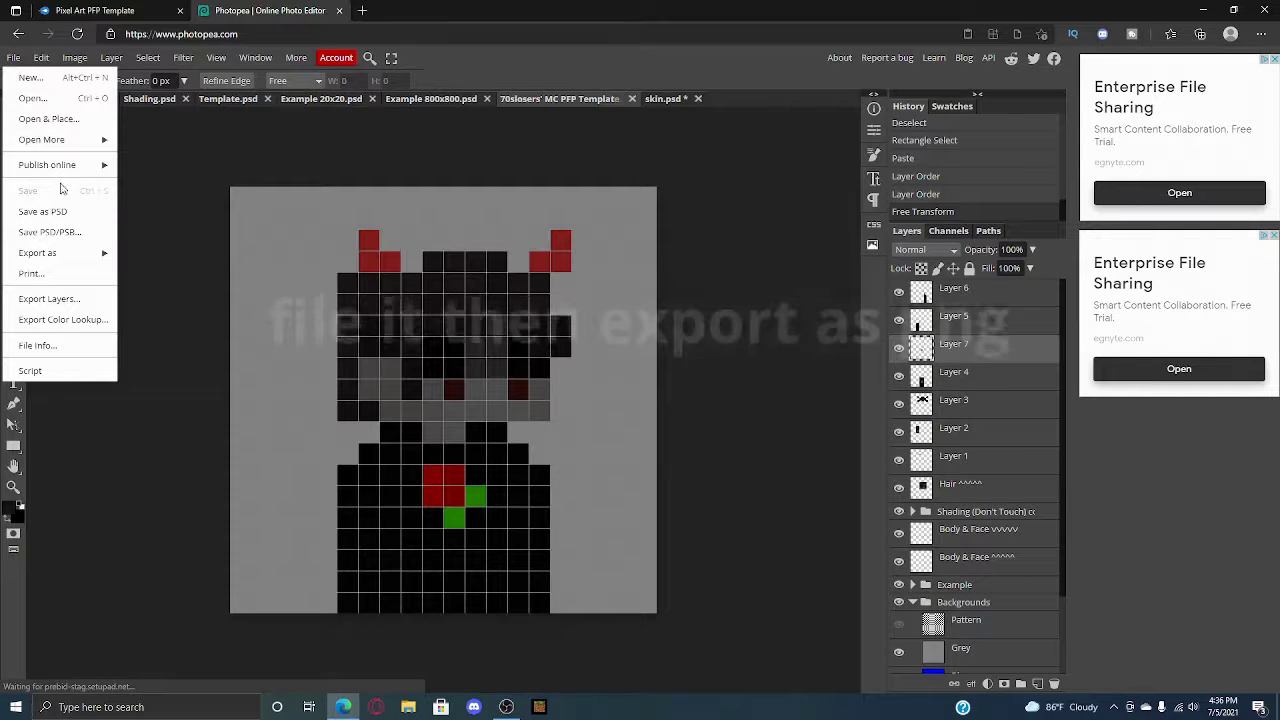
{"action": "mouse_move", "coordinate": [62, 254]}
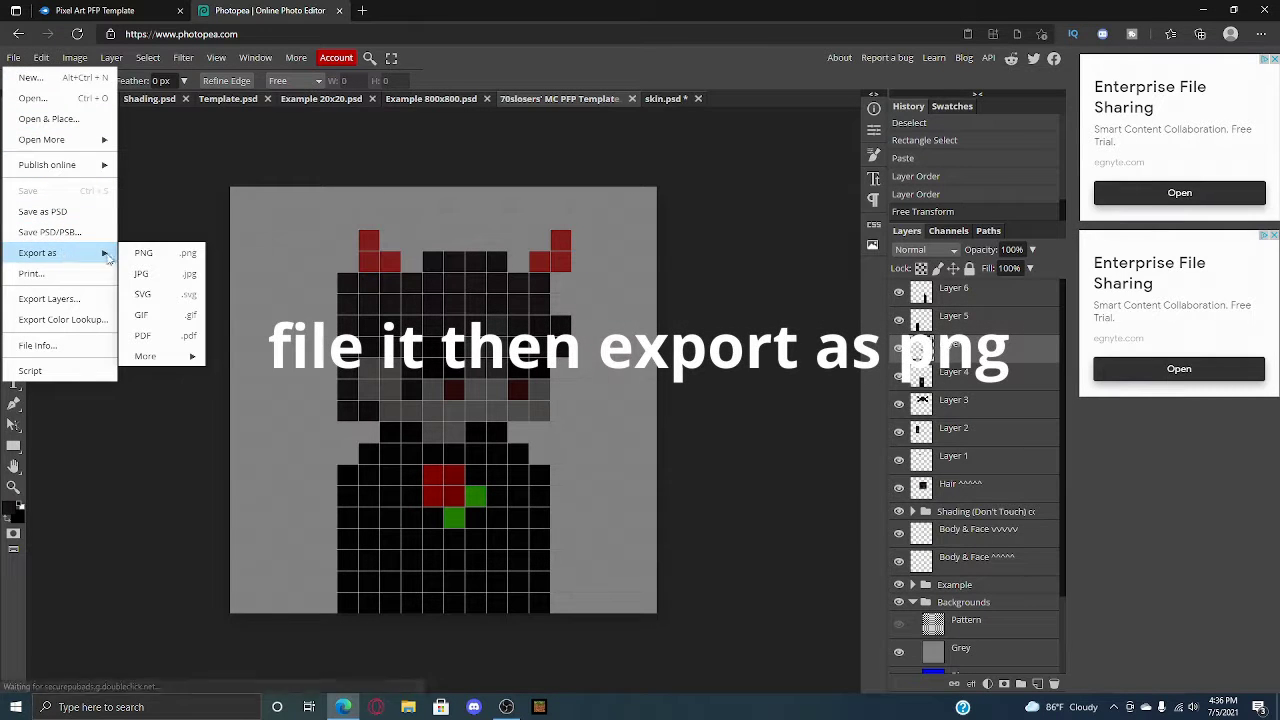
{"action": "left_click", "coordinate": [145, 253]}
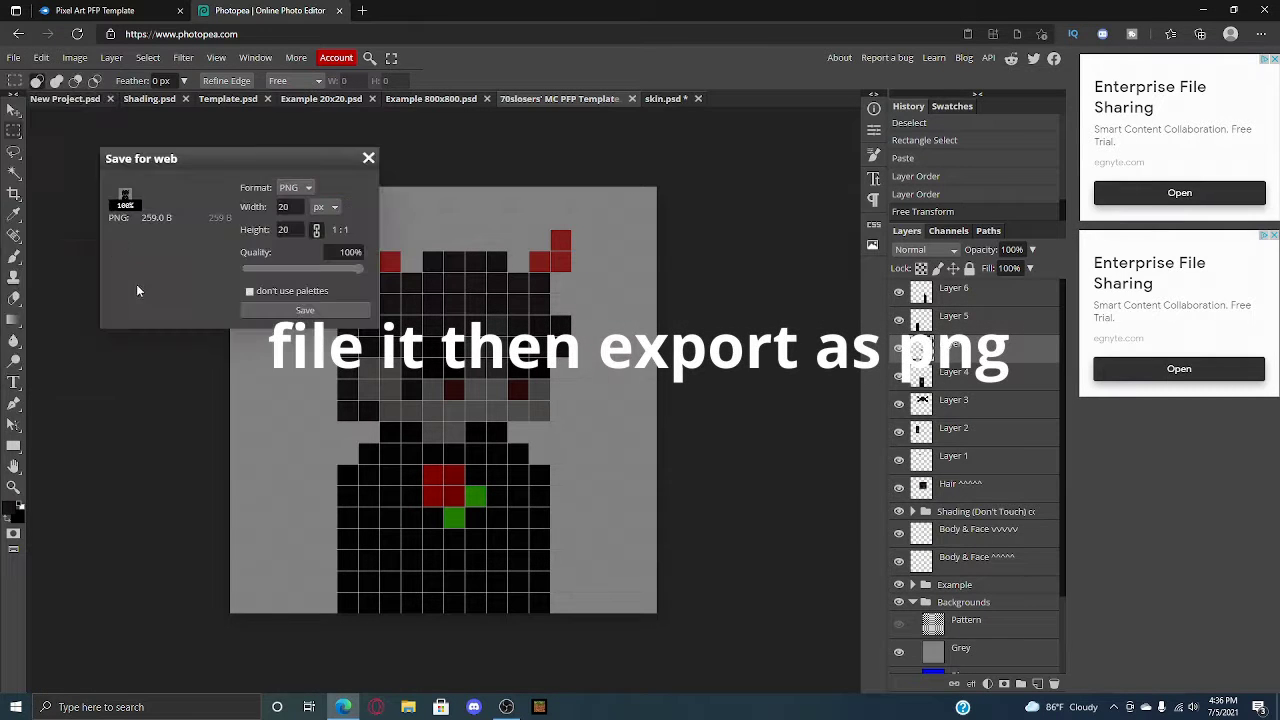
{"action": "left_click", "coordinate": [270, 310]}
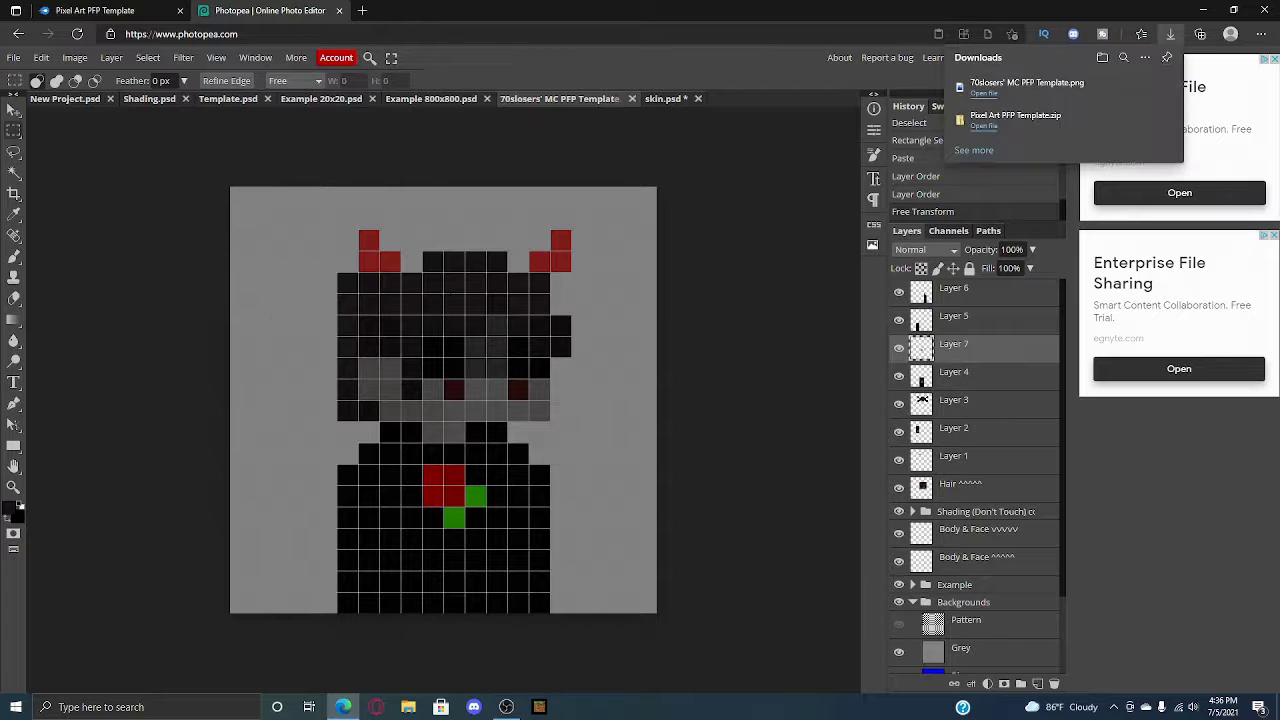